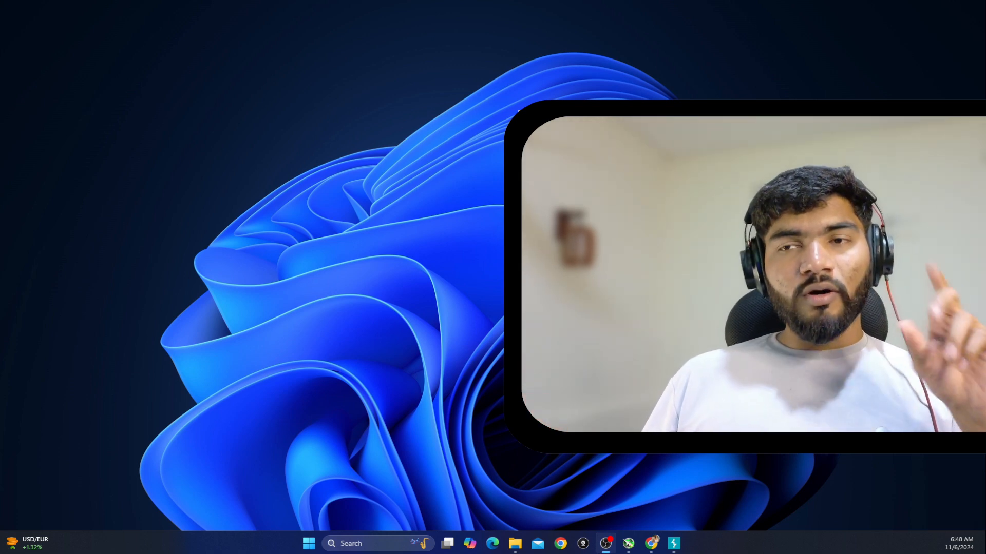
Step: Switch to Burp Suite, launch its built-in browser from the Proxy tool, and dismiss the offer to restore pages
left_click(683, 547)
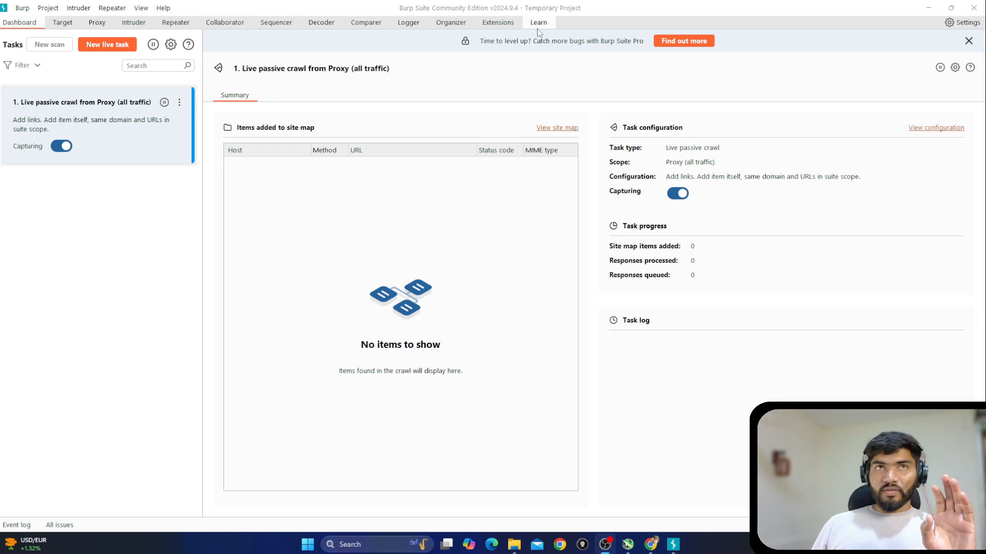
left_click(96, 28)
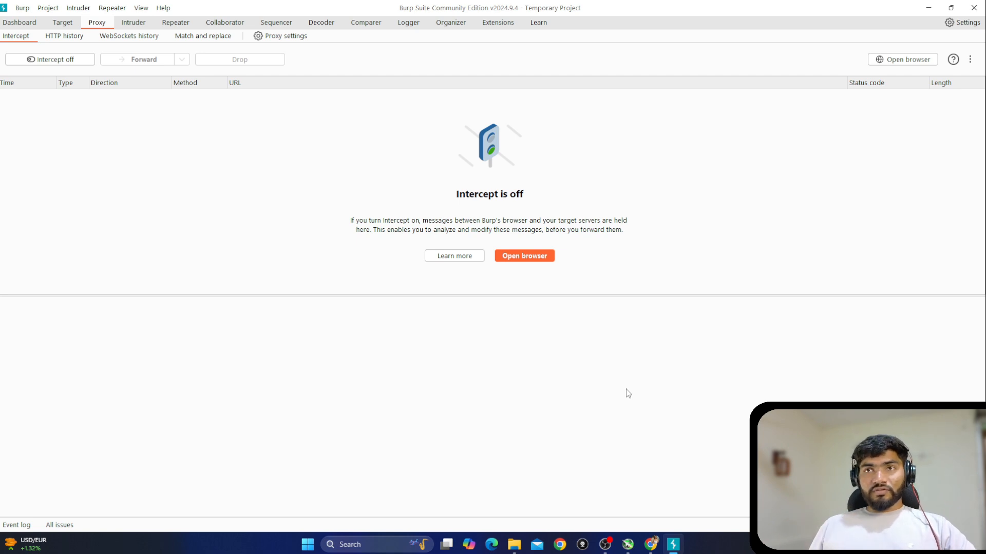
left_click(535, 260)
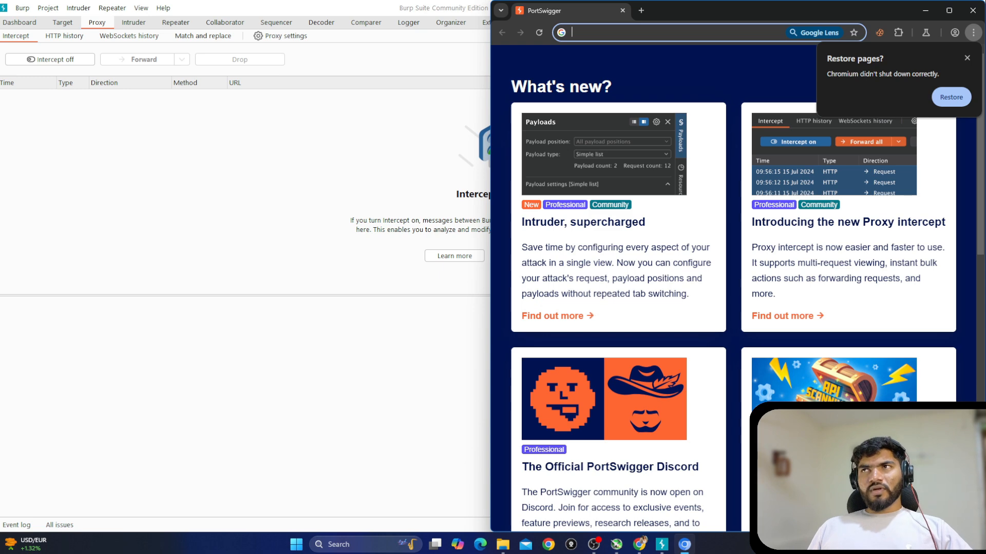
left_click(964, 59)
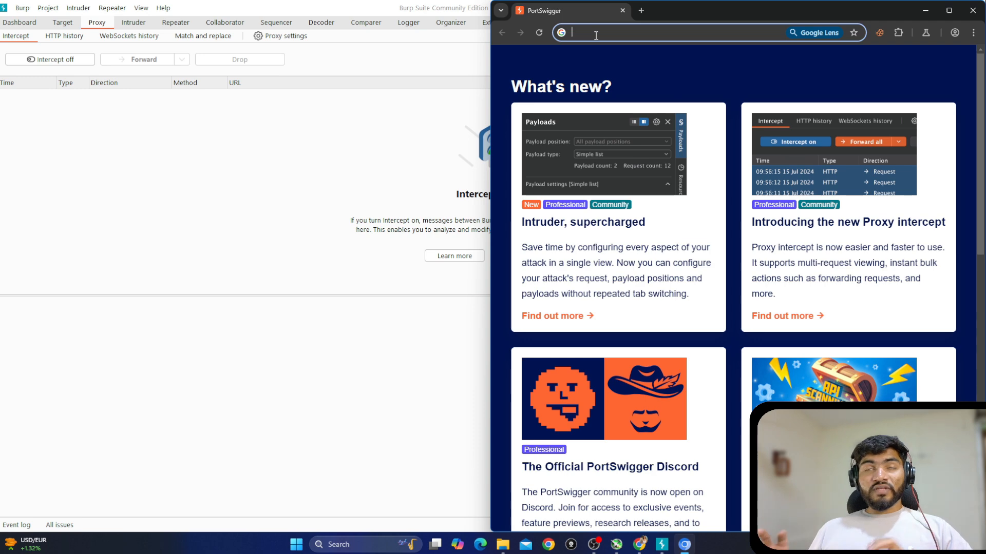
Step: Show the proxy's HTTP history, then switch to the Chromium browser and run the Google search for fluxxset
left_click(208, 209)
left_click(70, 43)
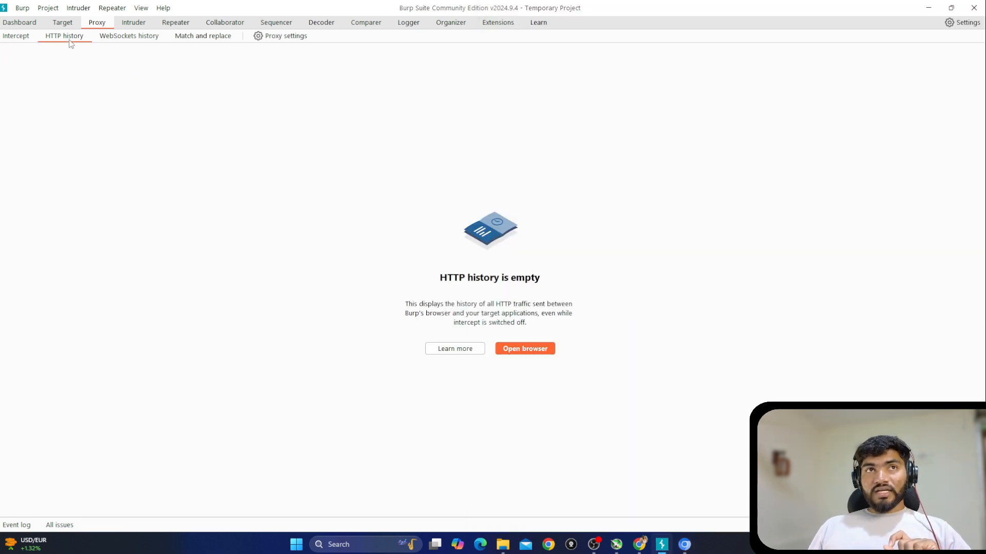
left_click(685, 544)
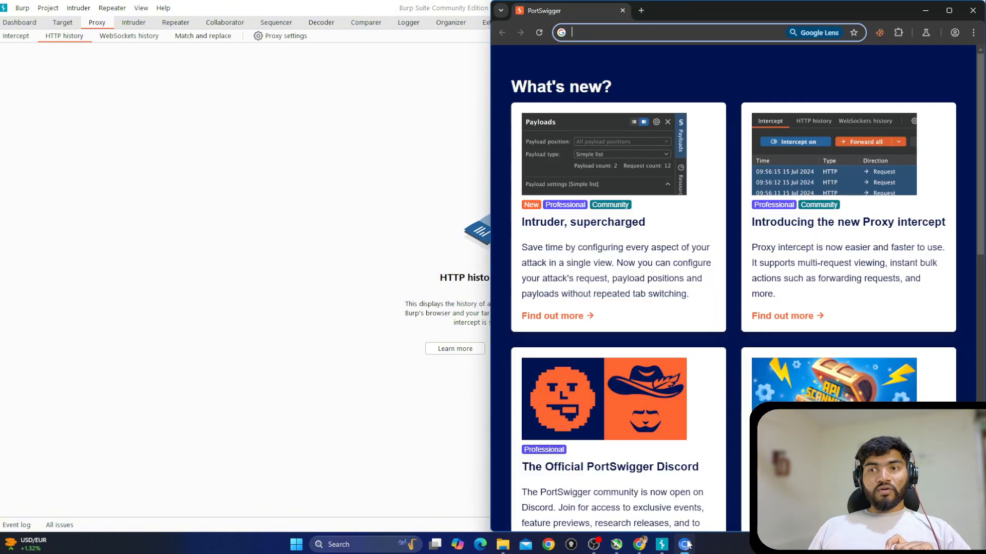
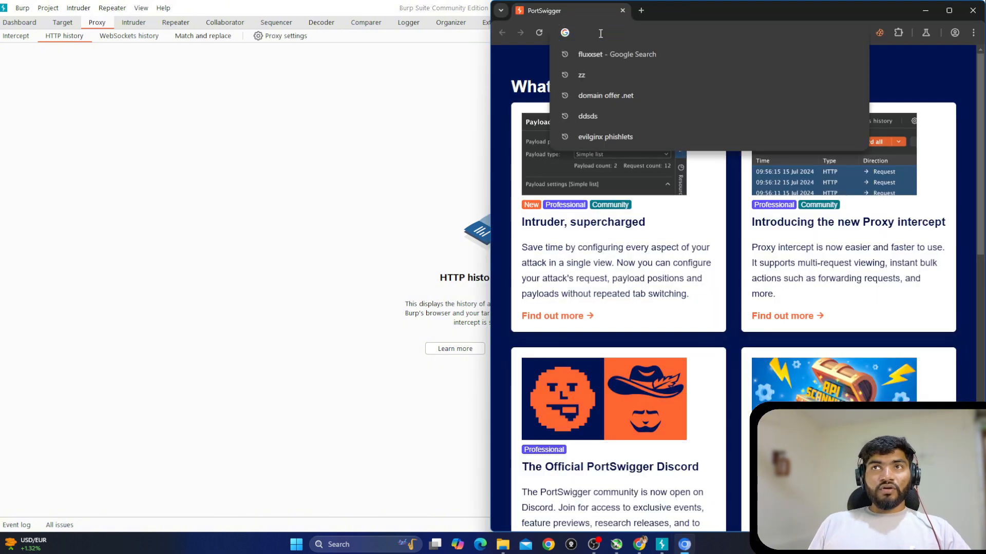
left_click(602, 48)
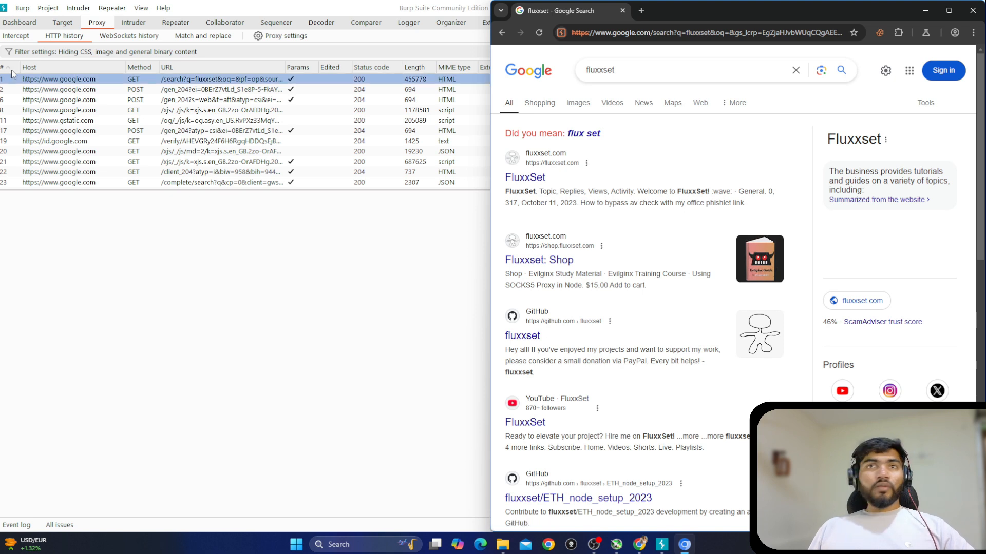
Step: Examine the request headers and the response of the first HTTP history entry, the Google search for fluxxset
left_click(268, 153)
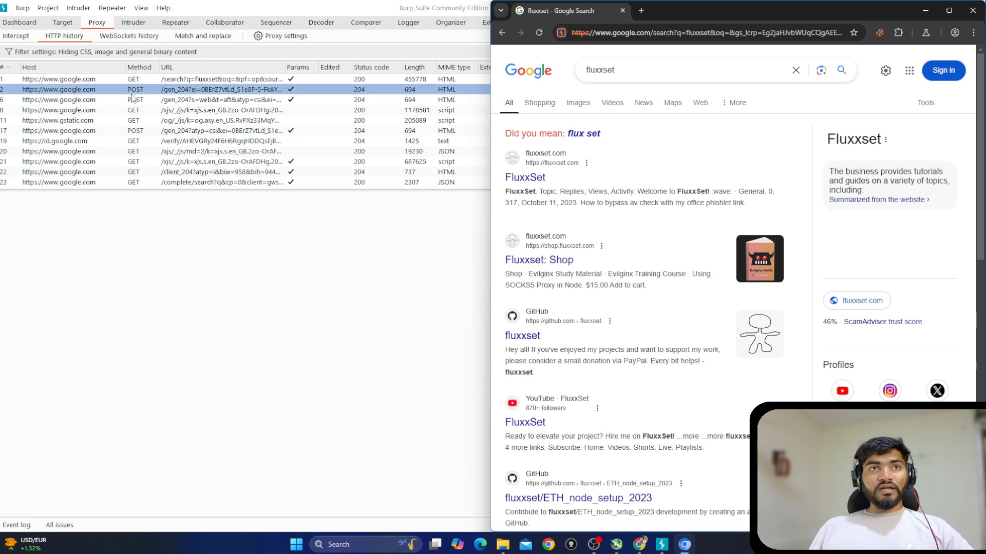
left_click(14, 80)
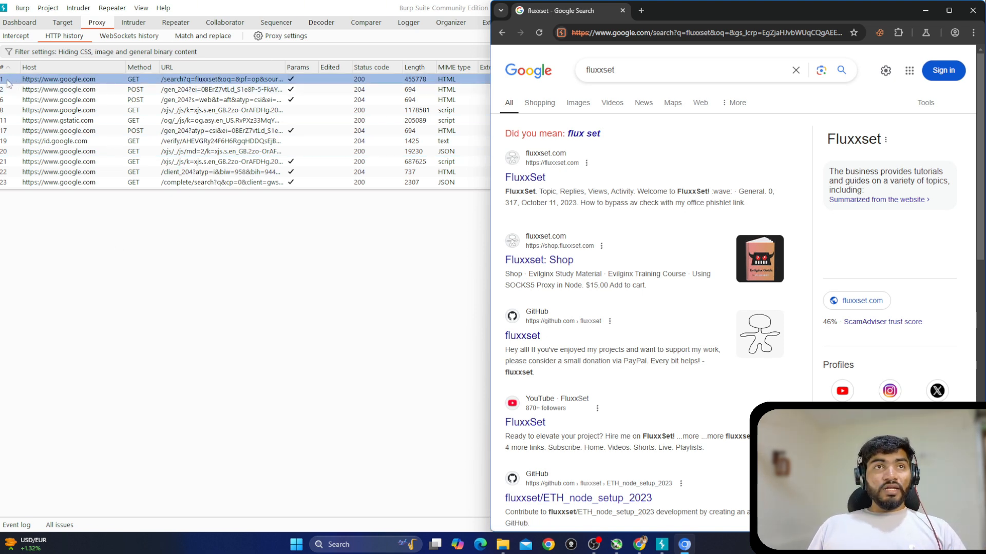
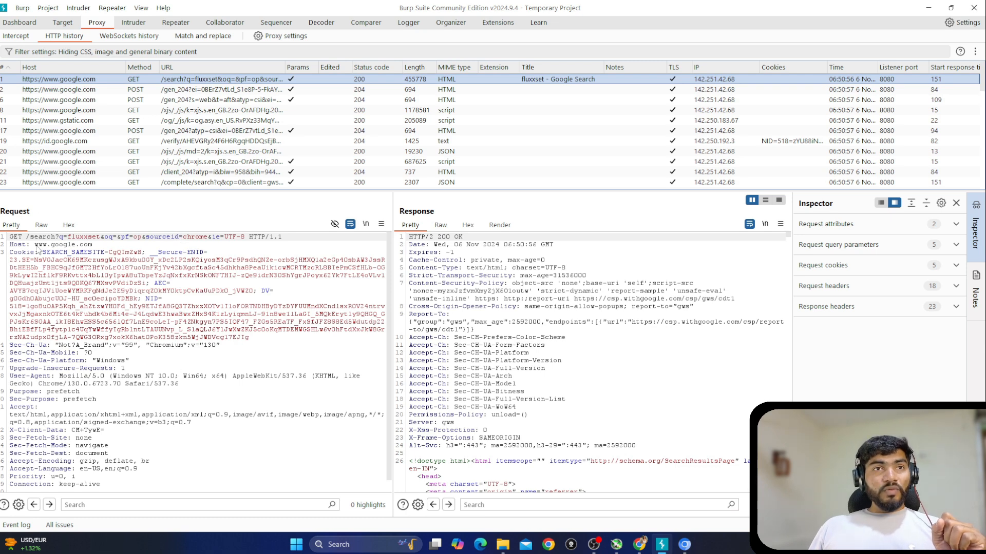
left_click_drag(36, 245, 101, 485)
left_click(429, 259)
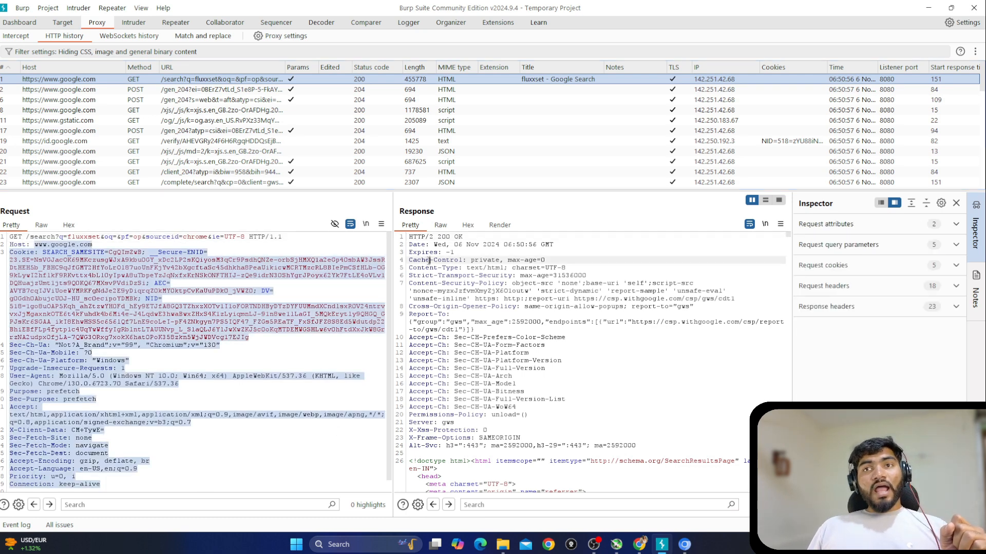
left_click_drag(428, 260, 618, 494)
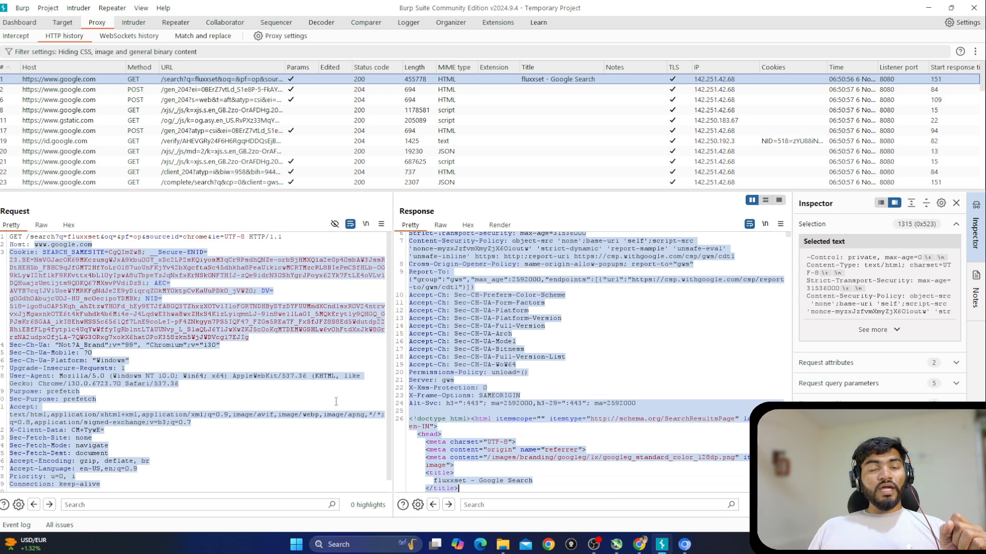
left_click(279, 361)
left_click(614, 355)
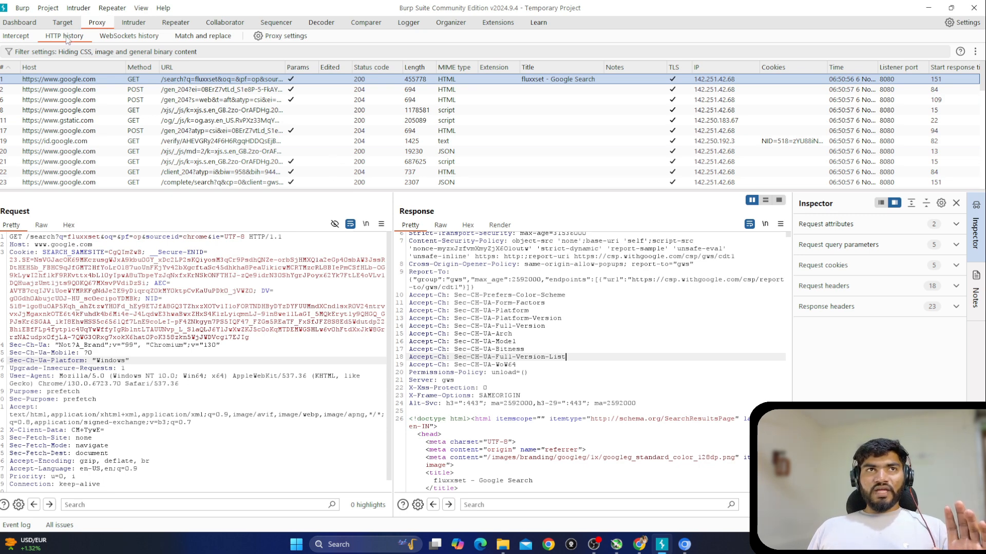
Step: Turn on proxy interception and switch back to the Chromium browser with the fluxxset search results
left_click(15, 37)
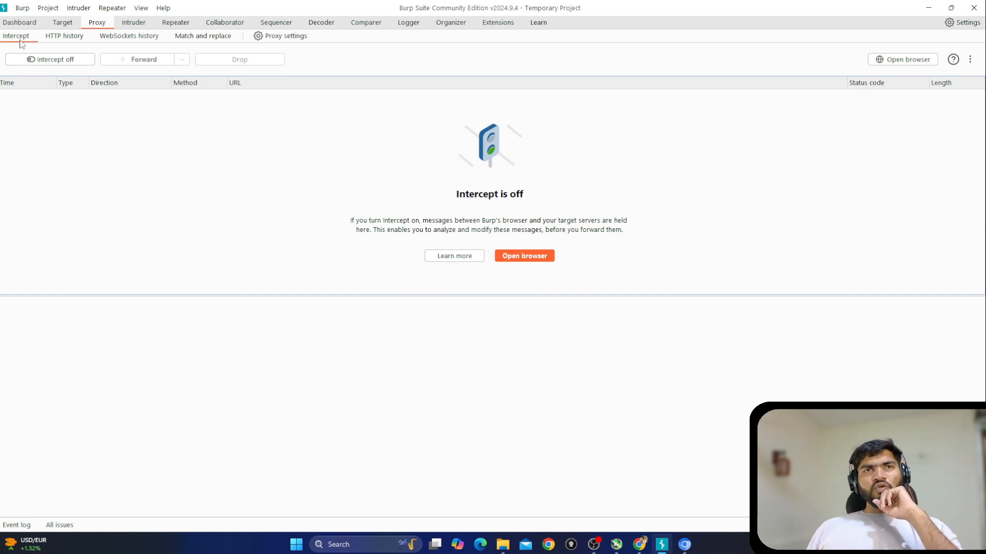
left_click(46, 59)
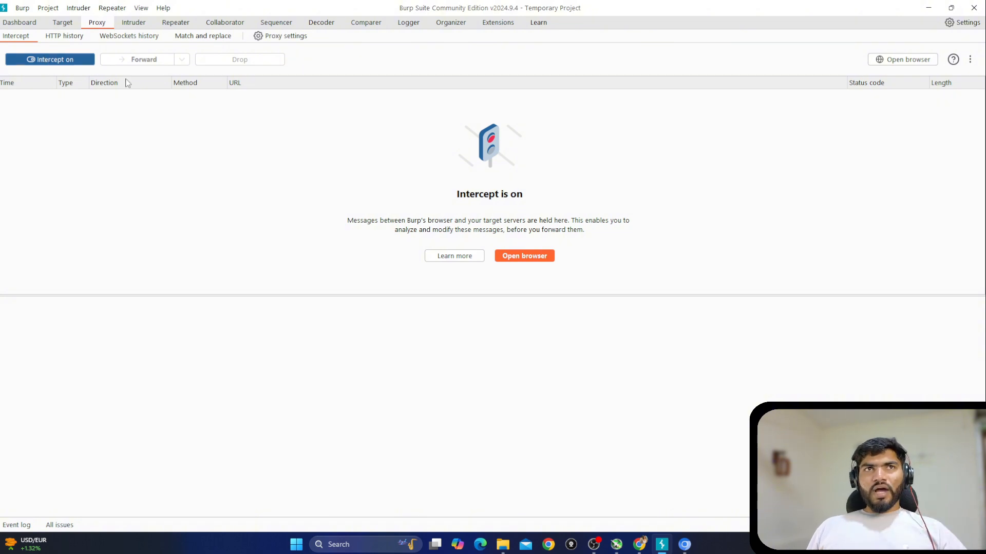
left_click(684, 546)
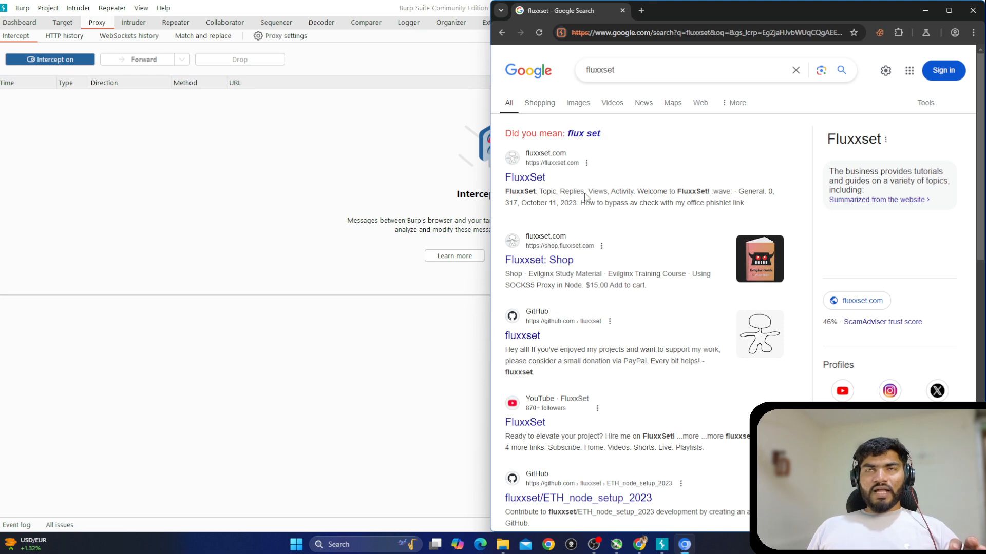
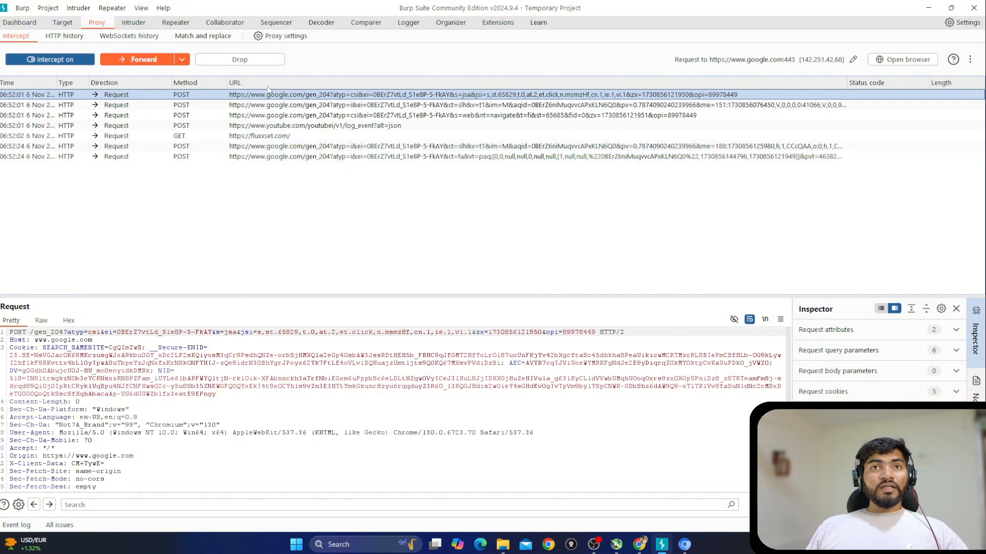
Step: Look through the intercepted POST requests below the first one in the list
left_click(256, 105)
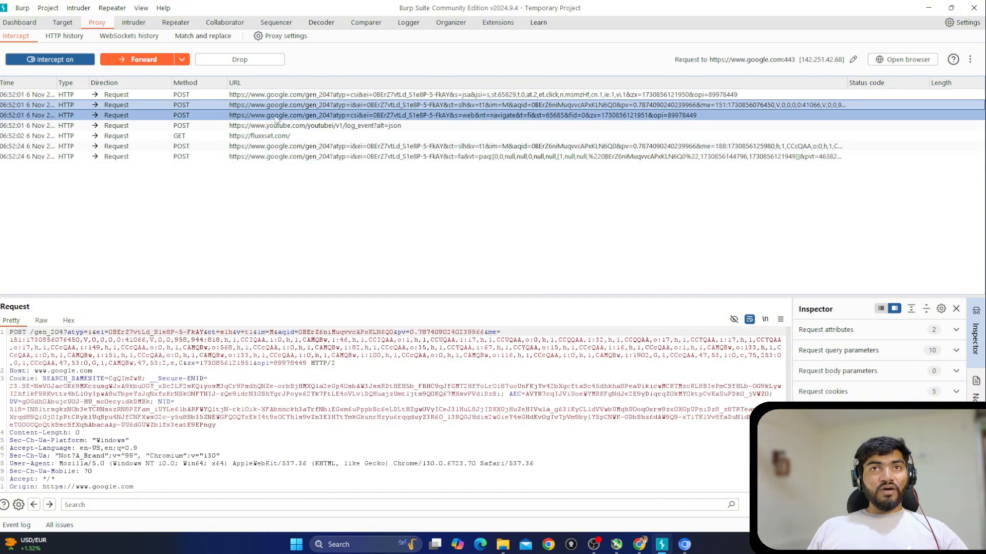
left_click(260, 125)
left_click(261, 115)
left_click(263, 95)
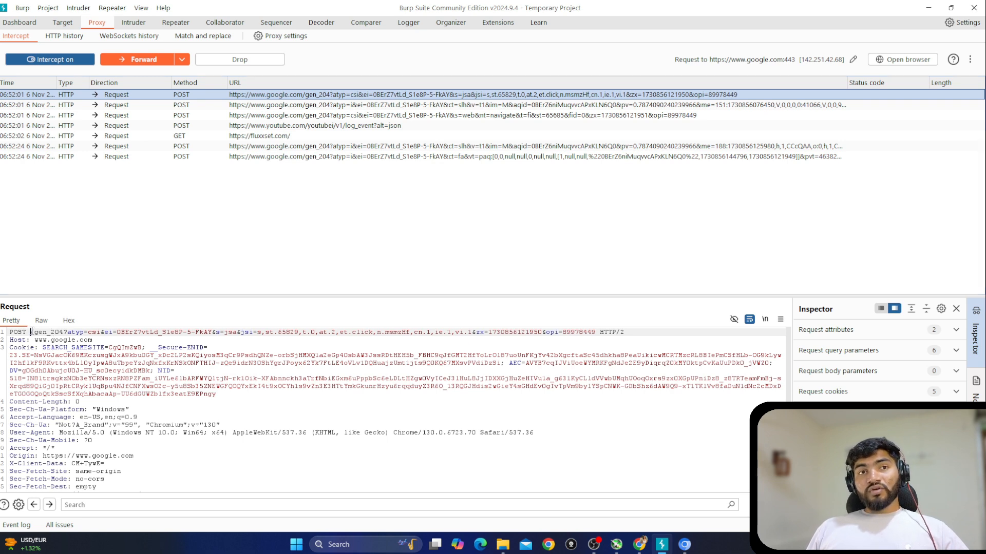
left_click_drag(30, 332, 491, 343)
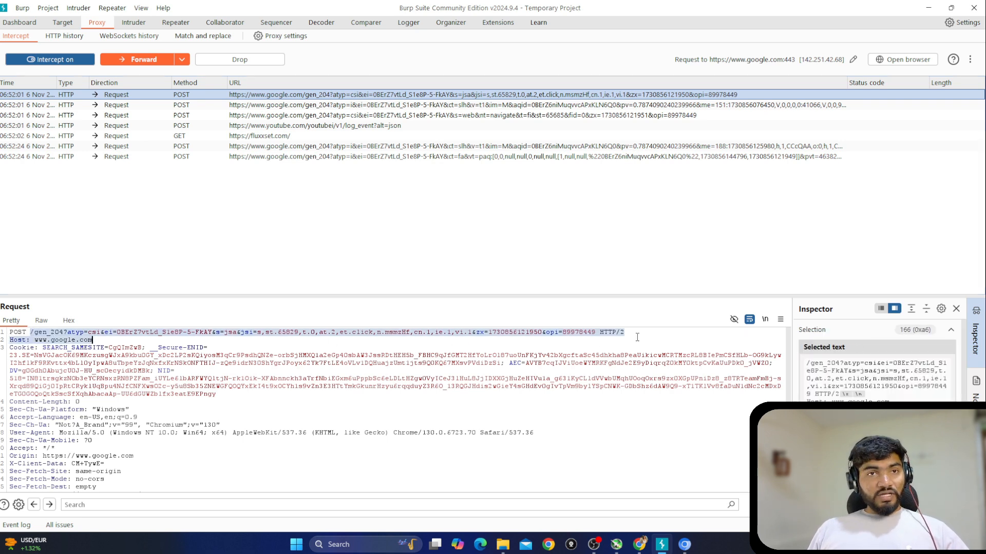
left_click(8, 334)
left_click_drag(14, 340, 94, 340)
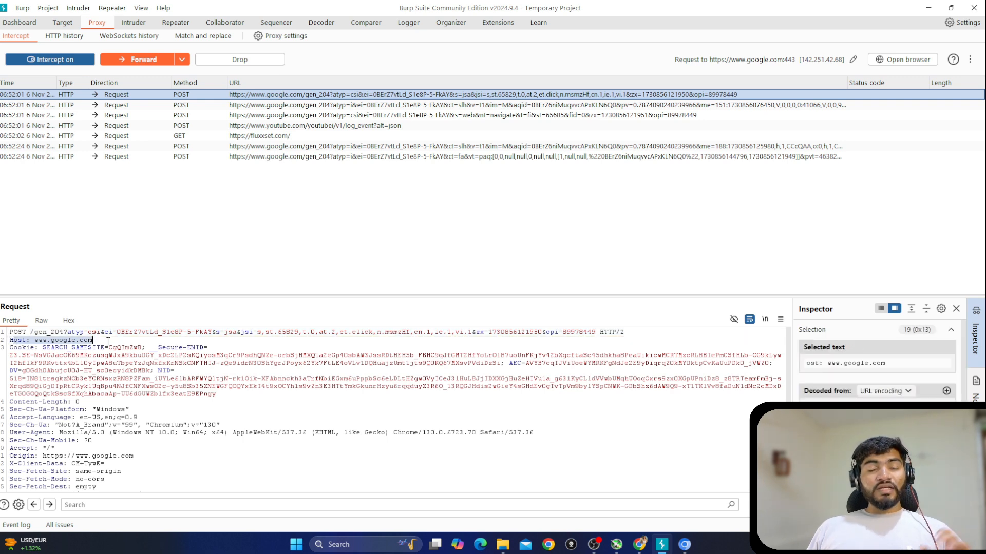
left_click(105, 341)
left_click_drag(95, 340, 218, 396)
left_click(204, 356)
scroll(184, 411, "down", 2)
left_click_drag(77, 472, 9, 364)
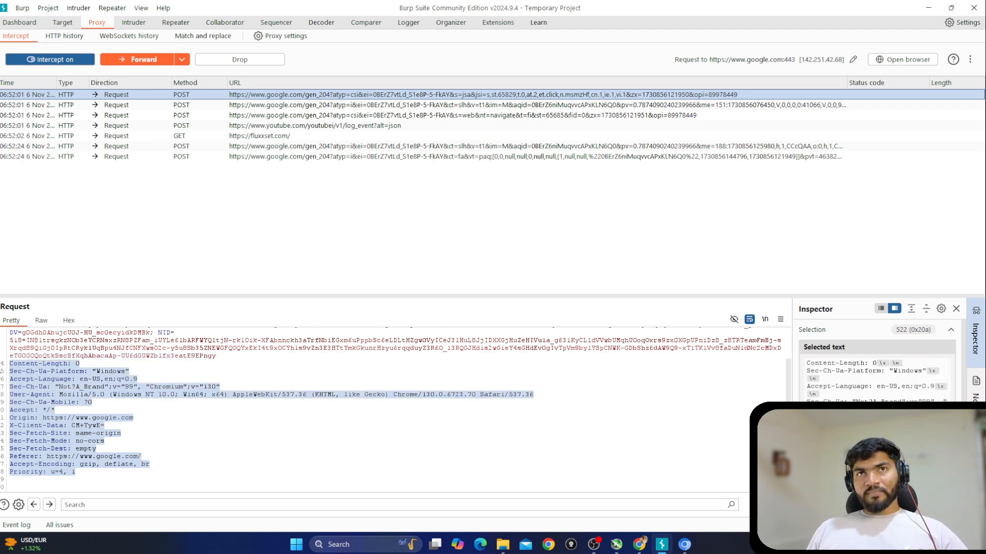
Step: Go through the following intercepted requests one by one and check the Host header of the GET request to fluxxset.com
left_click(273, 109)
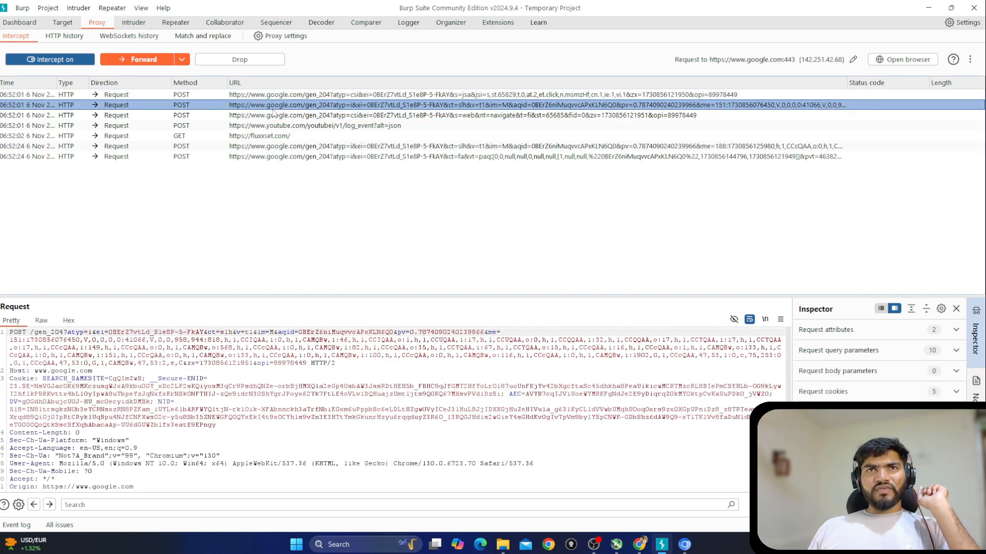
left_click(271, 115)
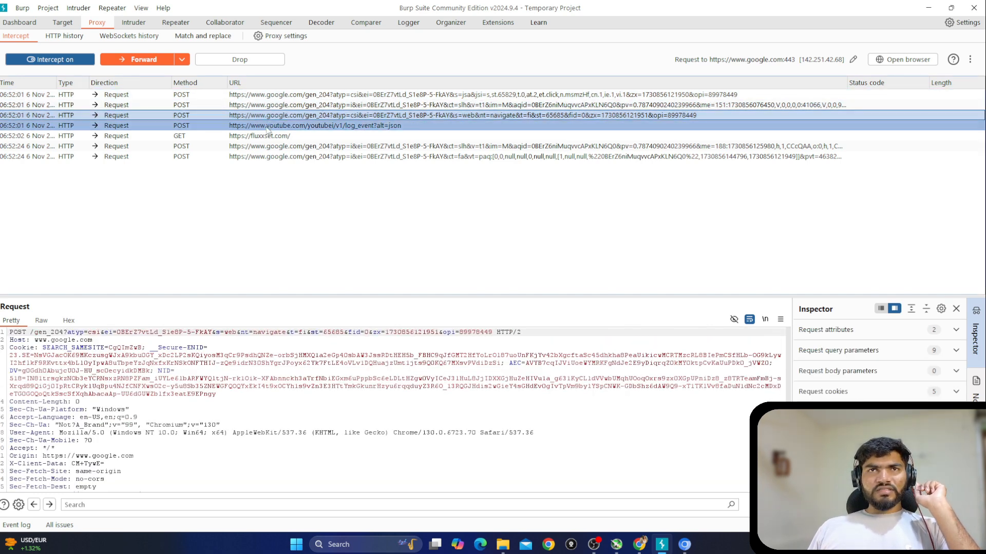
left_click(267, 127)
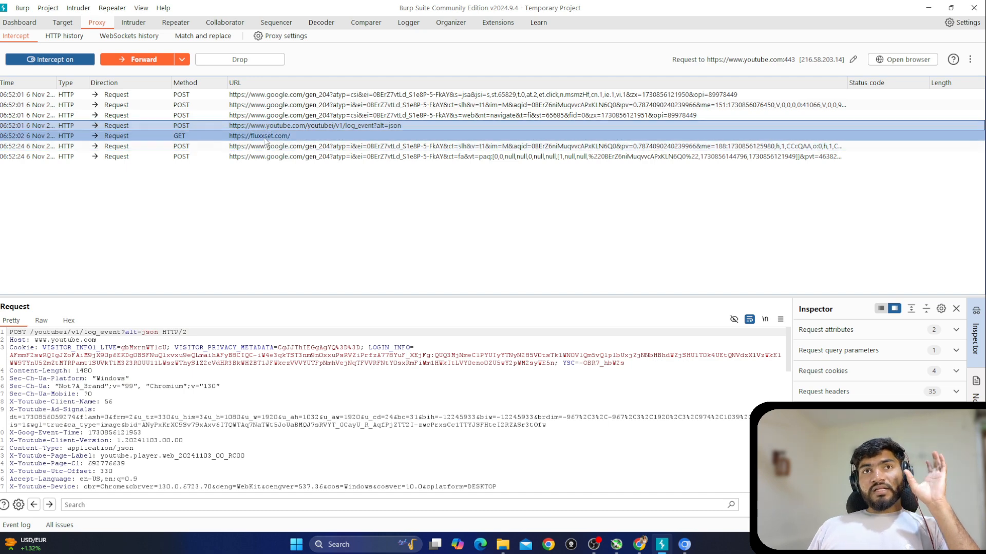
left_click(266, 137)
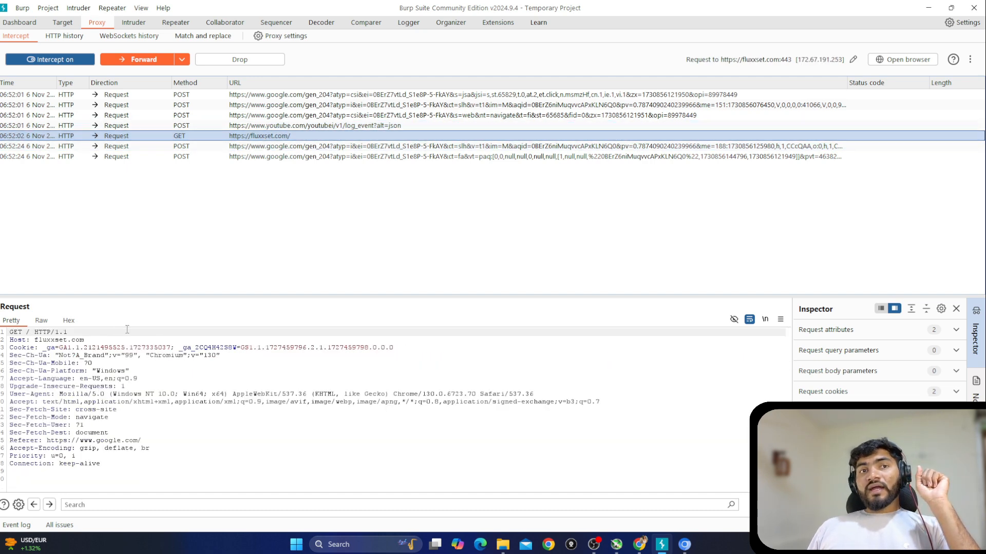
left_click_drag(106, 338, 30, 340)
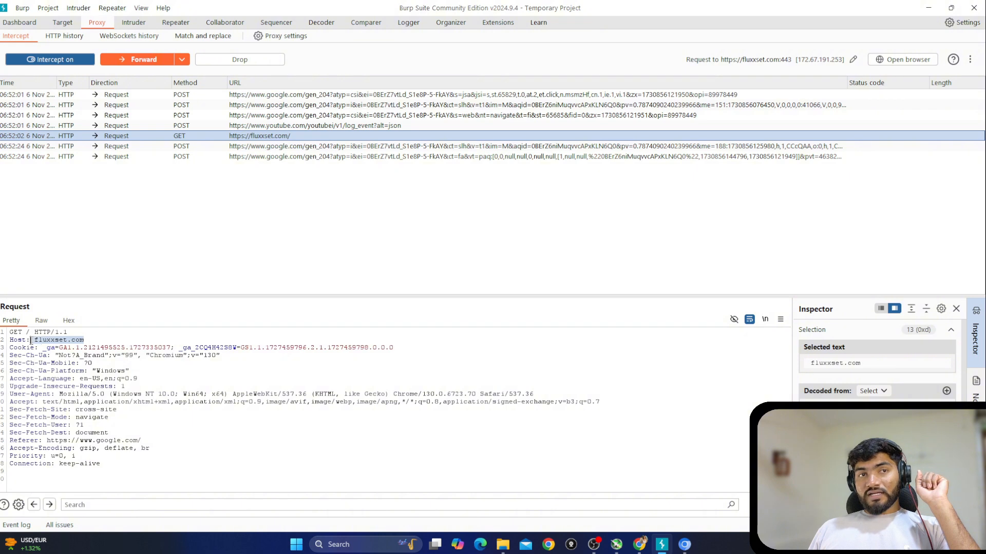
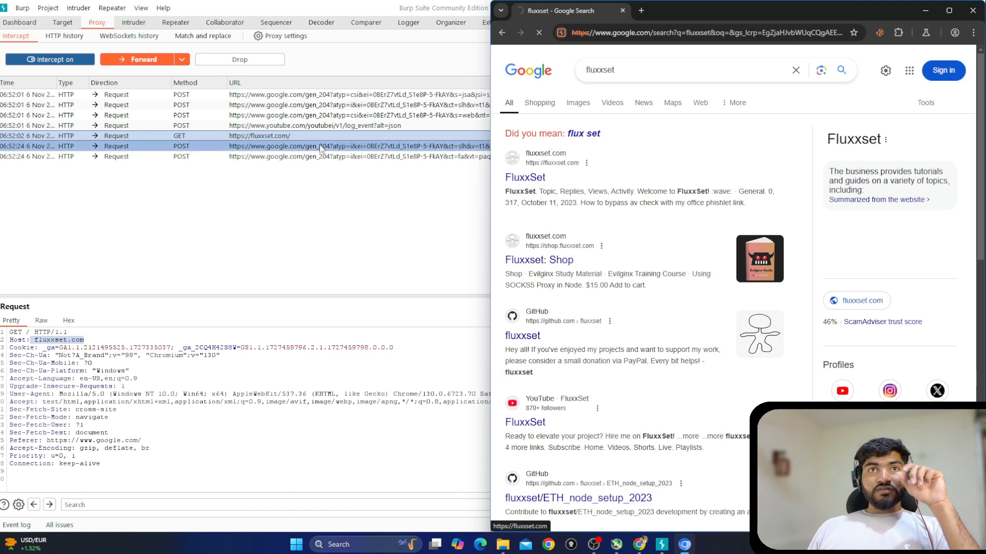
Step: Arrange Burp Suite and the Chromium browser side by side, each filling half of the screen
left_click(278, 137)
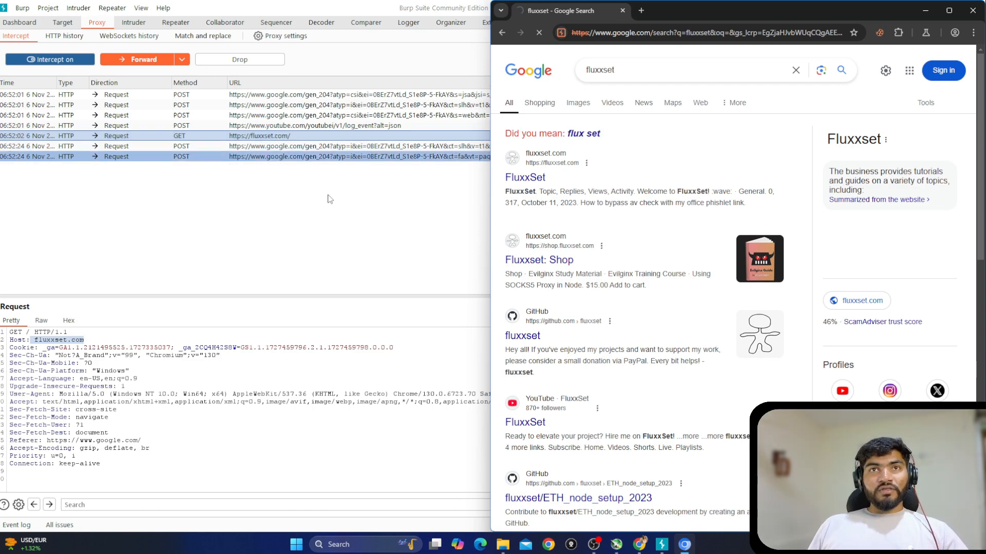
key("super+Up")
key("super+Left")
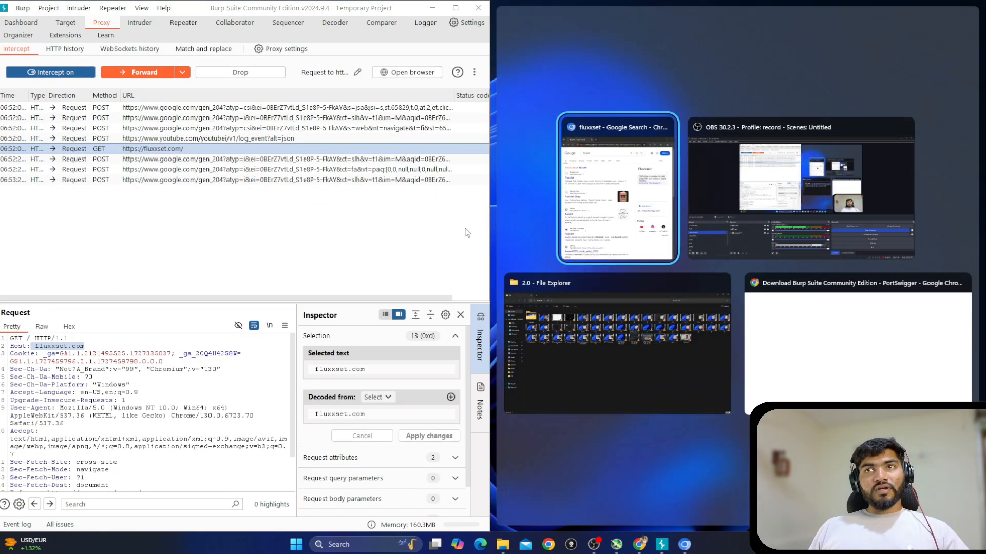
left_click(661, 170)
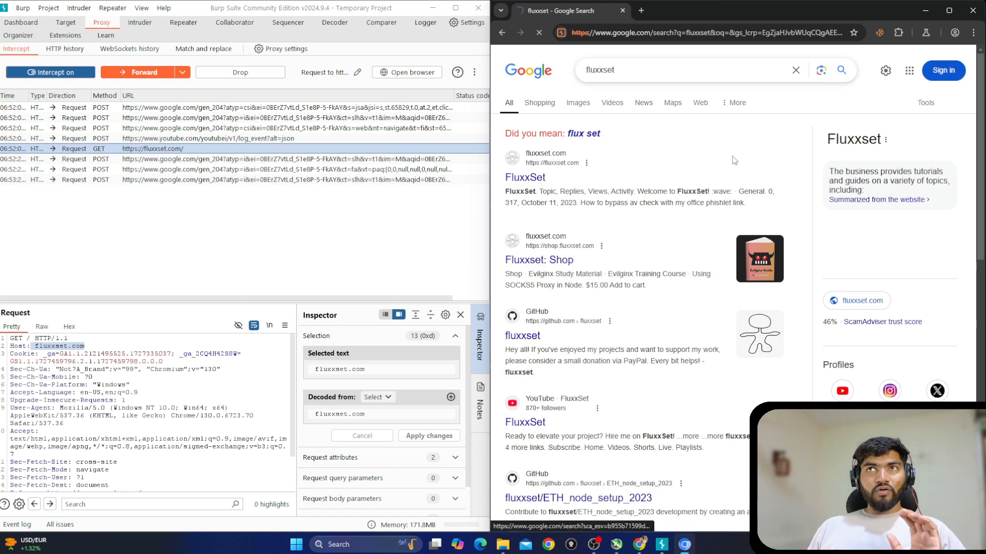
Step: Forward the intercepted requests one at a time, starting with the first, until the GET request to fluxxset.com heads the queue
left_click(123, 118)
left_click(123, 108)
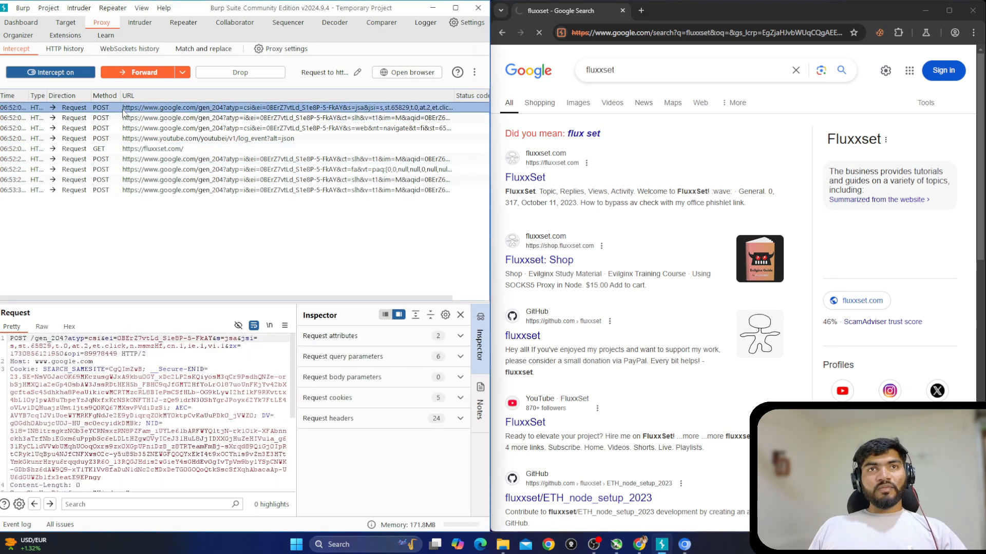
left_click(144, 78)
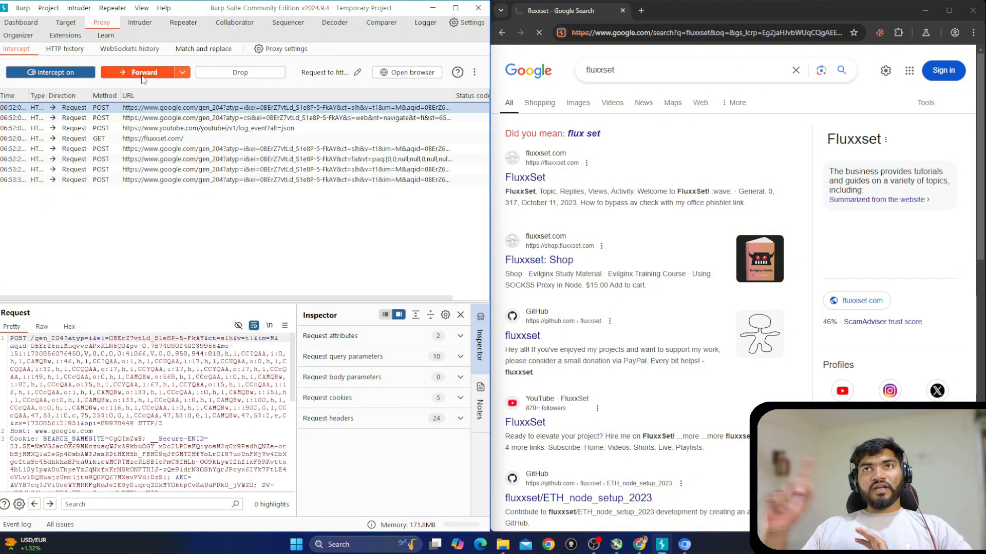
left_click(143, 78)
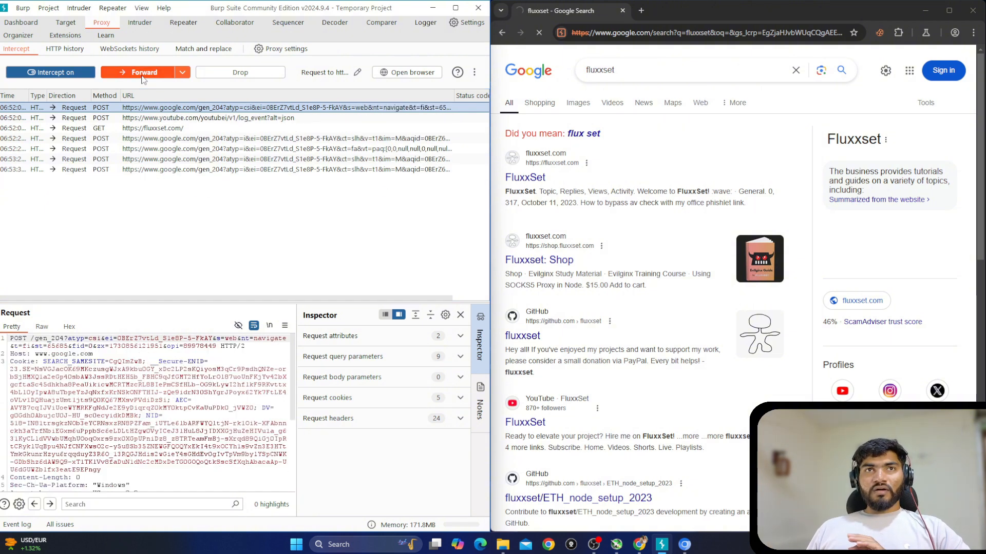
left_click(143, 78)
left_click(143, 78)
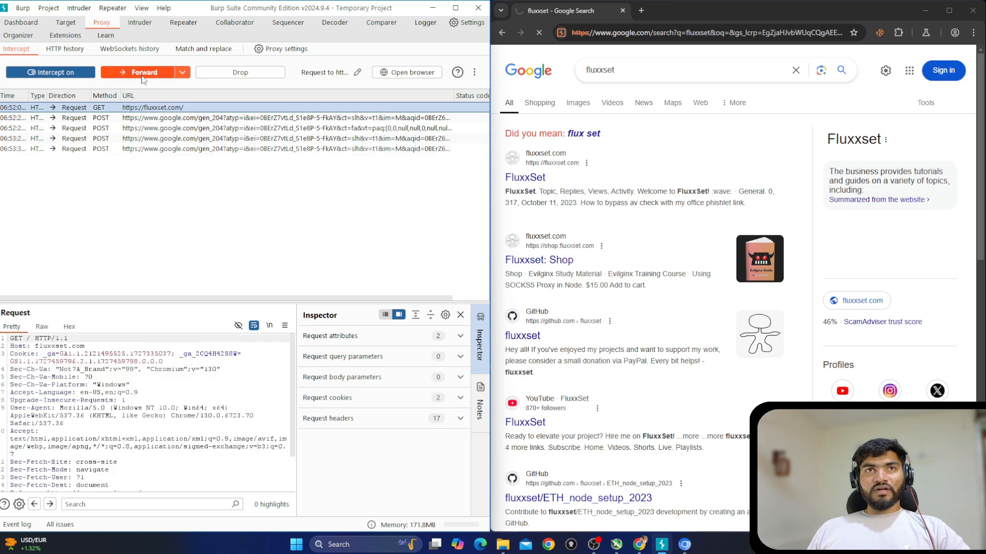
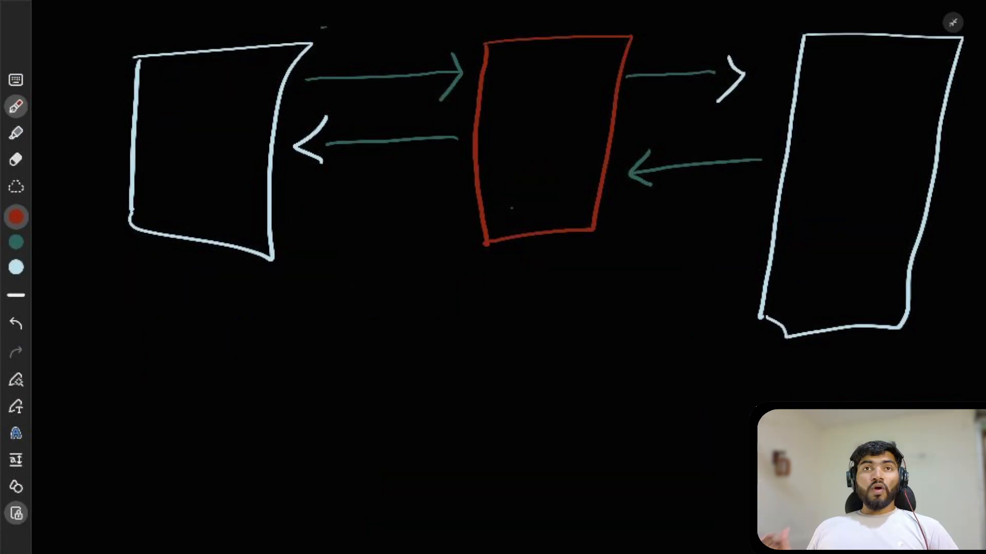
Step: Switch to the whiteboard and label the three boxes in red handwriting as Brows, Burp and the Fluxxset site
mouse_move(139, 262)
left_mouse_down()
mouse_move(145, 280)
mouse_move(188, 268)
mouse_move(204, 288)
left_mouse_up()
mouse_move(480, 272)
left_mouse_down()
mouse_move(488, 295)
mouse_move(513, 304)
mouse_move(526, 324)
left_mouse_up()
left_click_drag(538, 290, 548, 304)
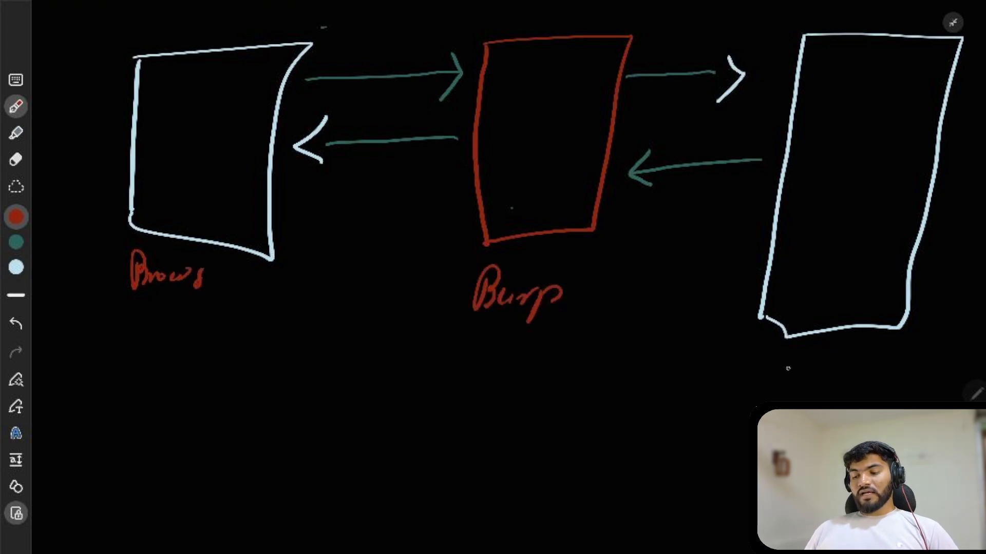
left_click_drag(781, 364, 764, 402)
mouse_move(779, 360)
left_mouse_down()
mouse_move(798, 357)
mouse_move(783, 402)
mouse_move(826, 402)
mouse_move(845, 388)
mouse_move(843, 400)
left_mouse_up()
left_click_drag(859, 365, 855, 401)
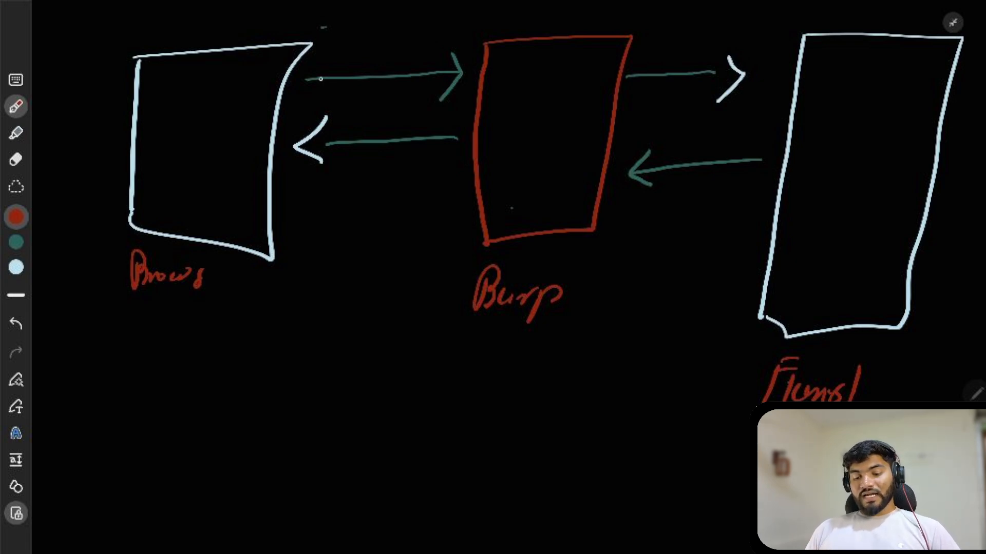
Step: Trace the request in red from the browser through Burp to the server, replacing Burp's outgoing arrow, and trace the response path back
mouse_move(306, 81)
left_mouse_down()
mouse_move(460, 70)
mouse_move(464, 83)
mouse_move(425, 110)
left_mouse_up()
left_click_drag(491, 58, 604, 50)
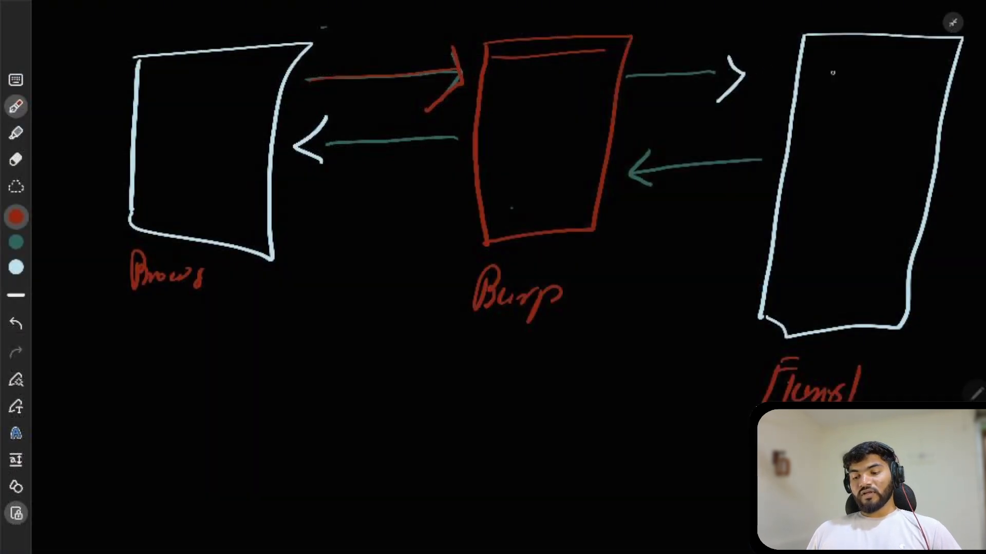
left_click_drag(735, 77, 703, 69)
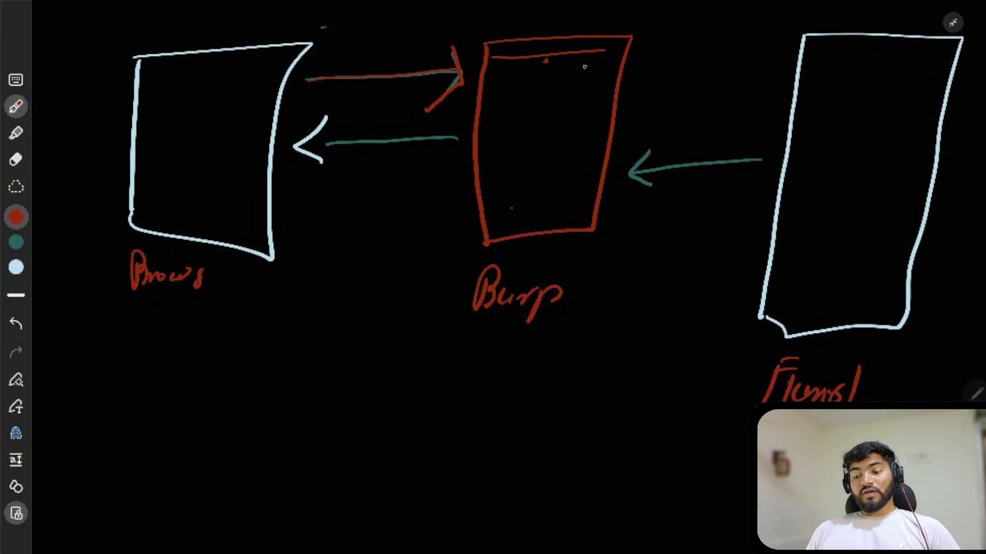
left_click_drag(578, 45, 574, 68)
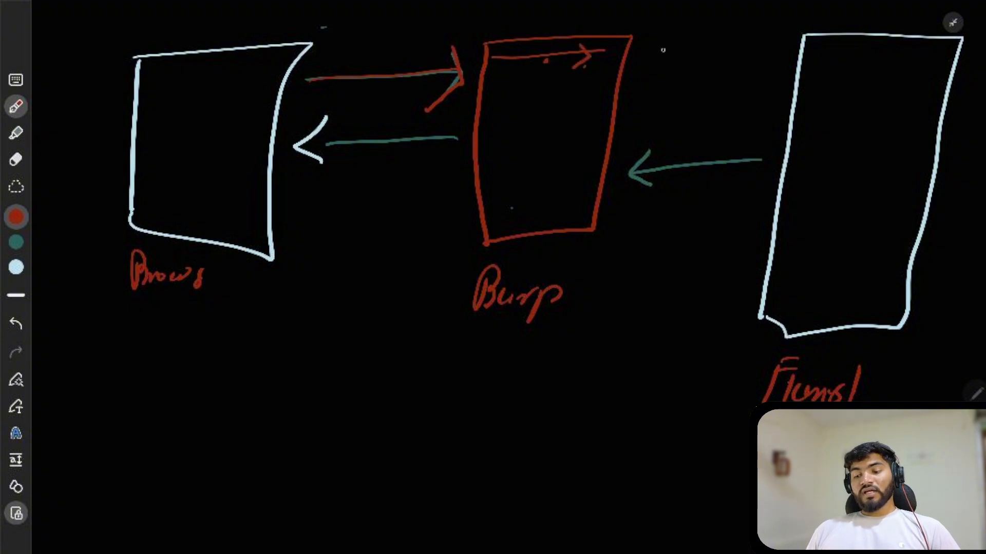
mouse_move(641, 55)
left_mouse_down()
mouse_move(778, 56)
mouse_move(743, 88)
left_mouse_up()
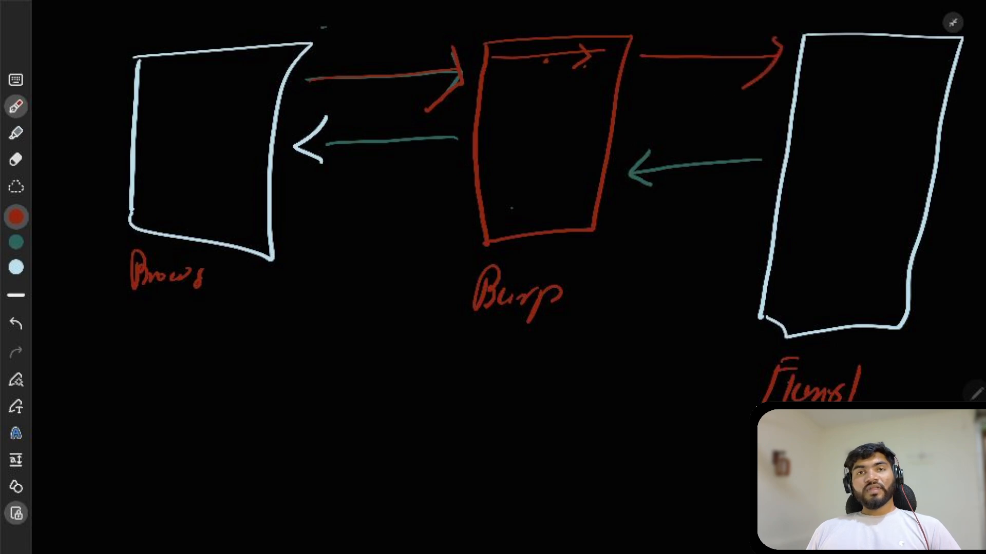
mouse_move(766, 161)
left_mouse_down()
mouse_move(637, 172)
mouse_move(663, 189)
left_mouse_up()
mouse_move(456, 137)
left_mouse_down()
mouse_move(325, 145)
mouse_move(352, 163)
left_mouse_up()
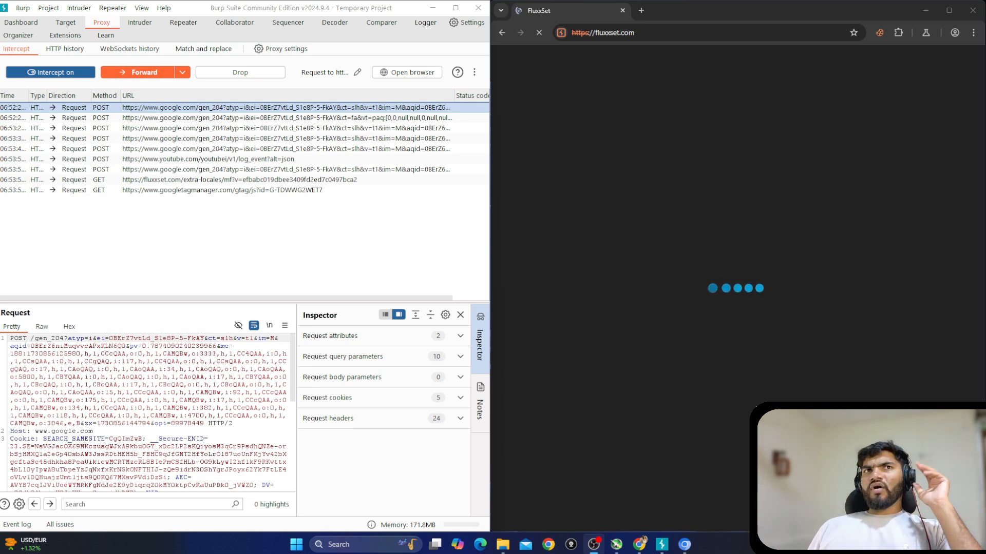
Step: Back in Burp Suite, examine the request line, cookies and remaining headers of the first intercepted request
left_click(190, 160)
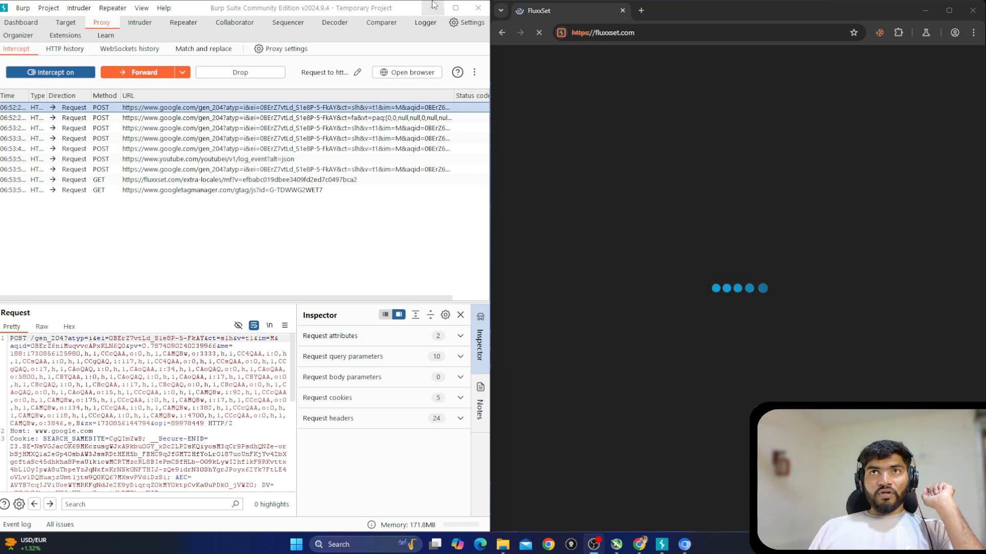
left_click(165, 107)
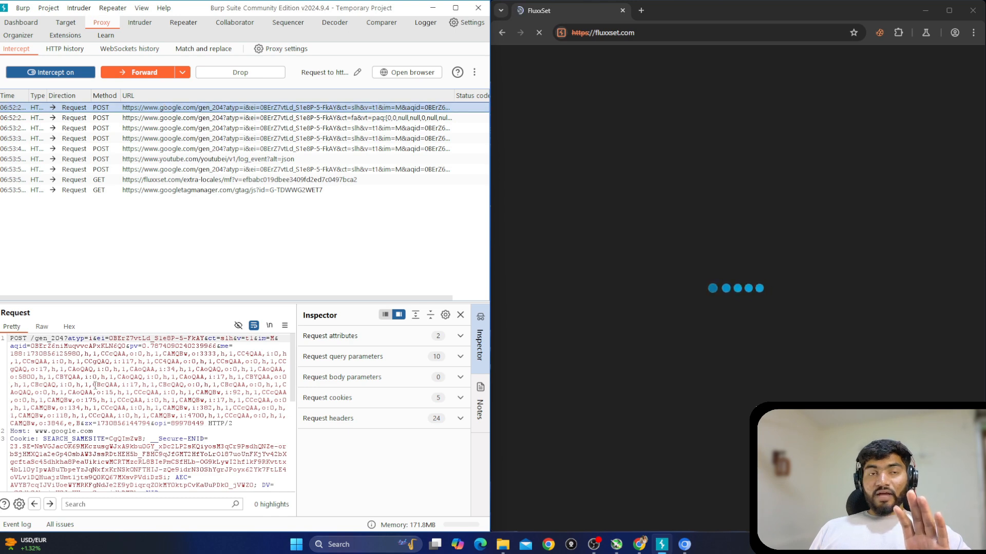
left_click_drag(234, 424, 11, 338)
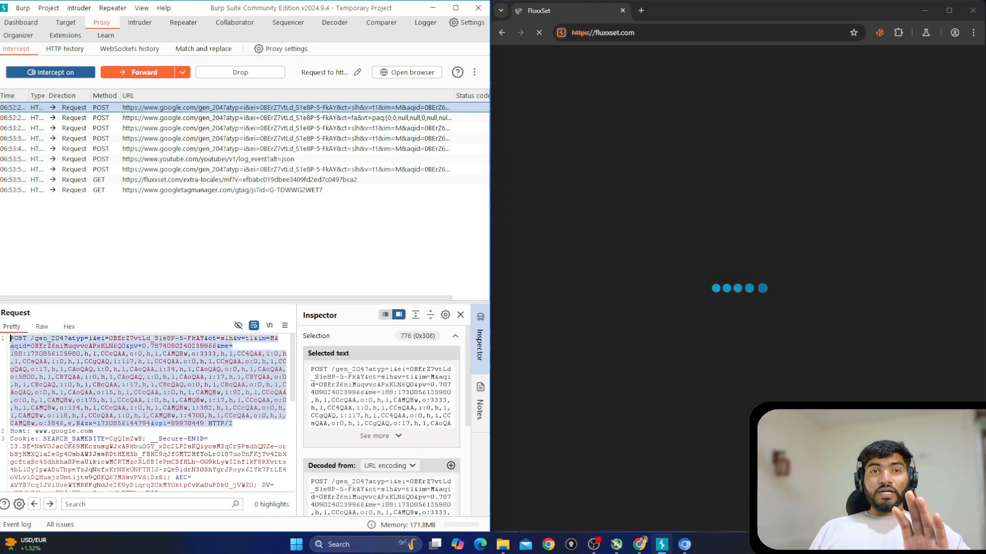
scroll(116, 428, "down", 5)
left_click_drag(116, 438, 7, 346)
scroll(10, 346, "down", 2)
left_click_drag(136, 471, 10, 409)
scroll(92, 400, "down", 2)
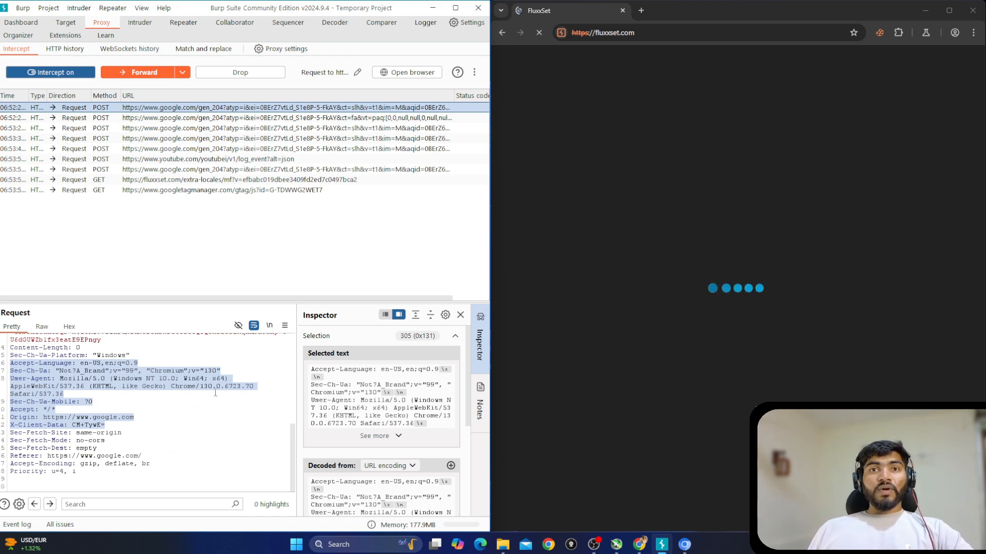
scroll(215, 393, "up", 3)
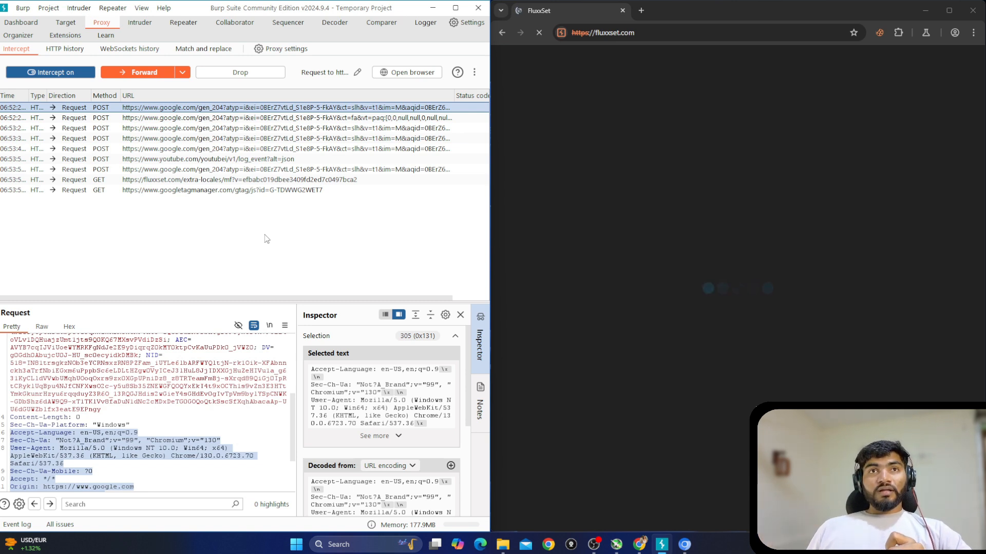
left_click(163, 119, "shift")
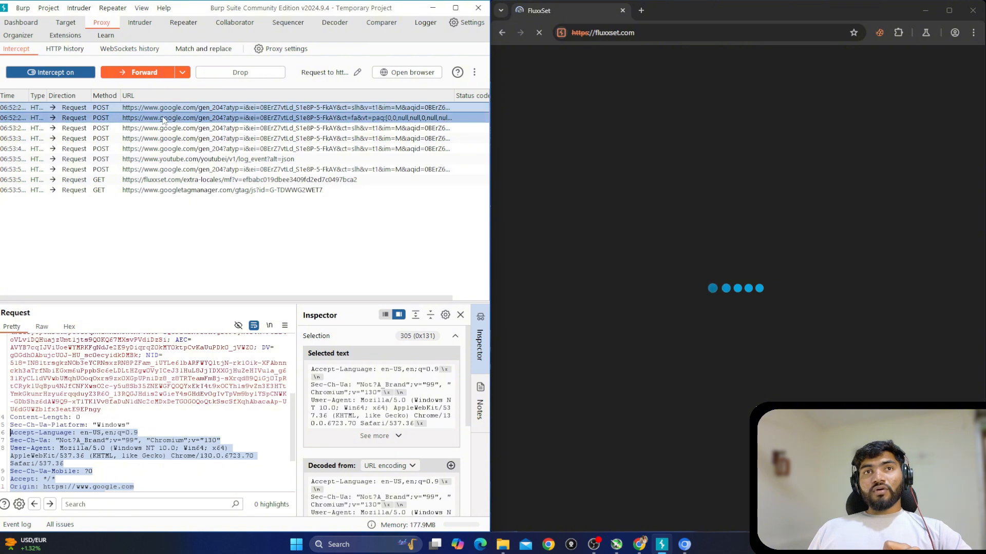
left_click(163, 108)
left_click(174, 129)
left_click(186, 139)
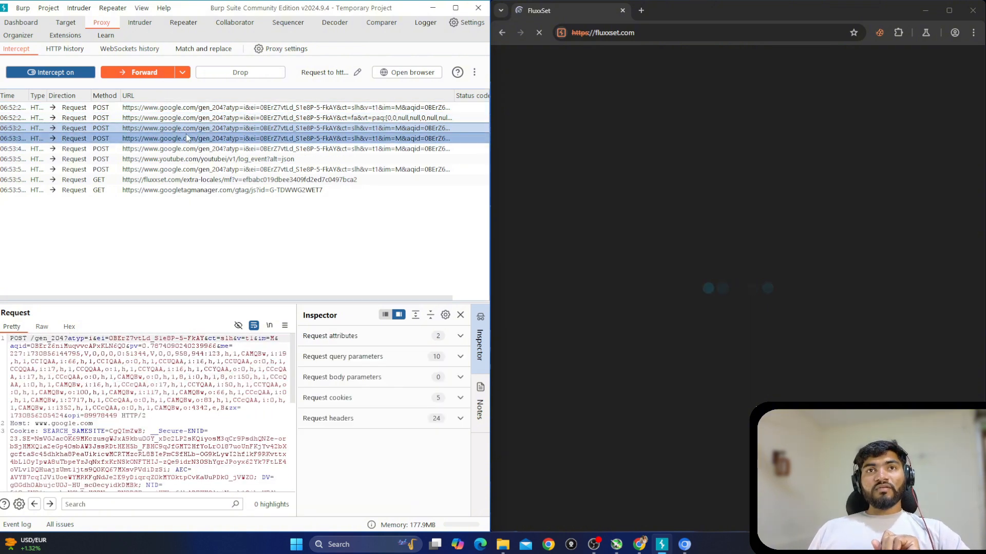
left_click(260, 74)
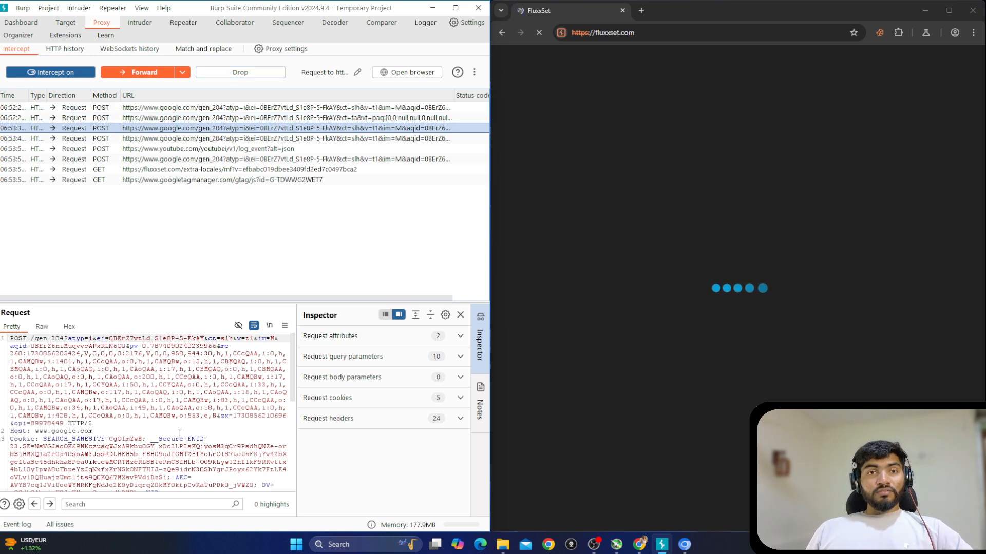
left_click(139, 429)
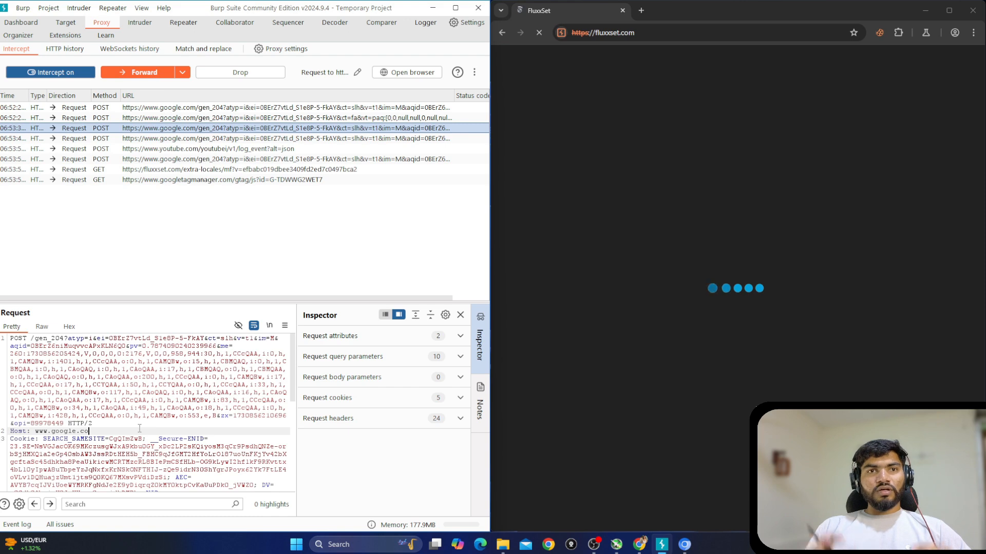
key("BackSpace")
type("in")
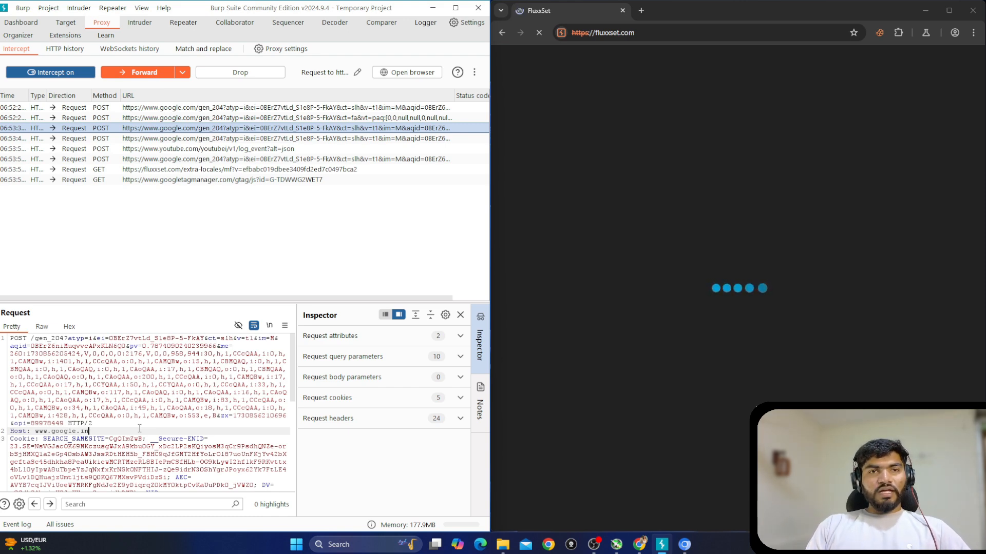
left_click(148, 72)
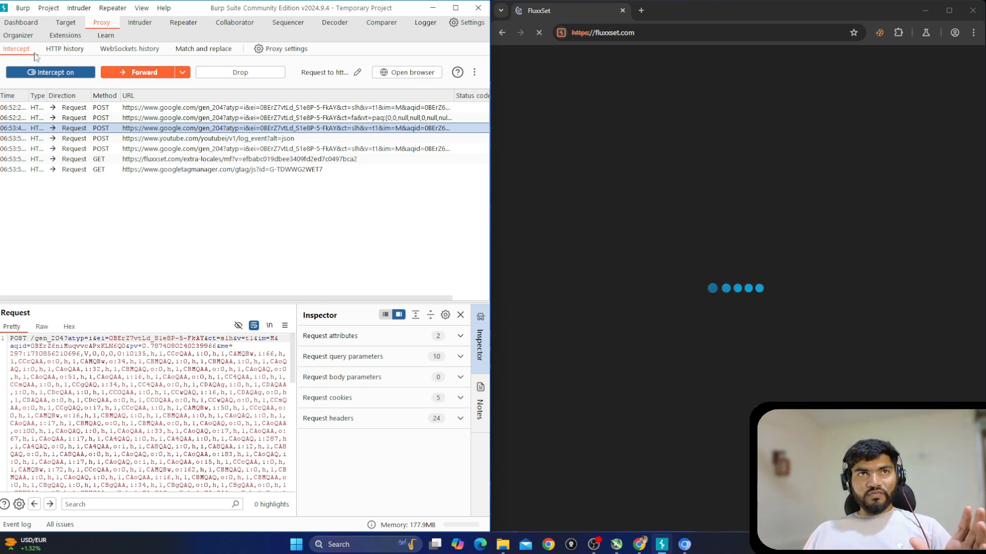
left_click(48, 75)
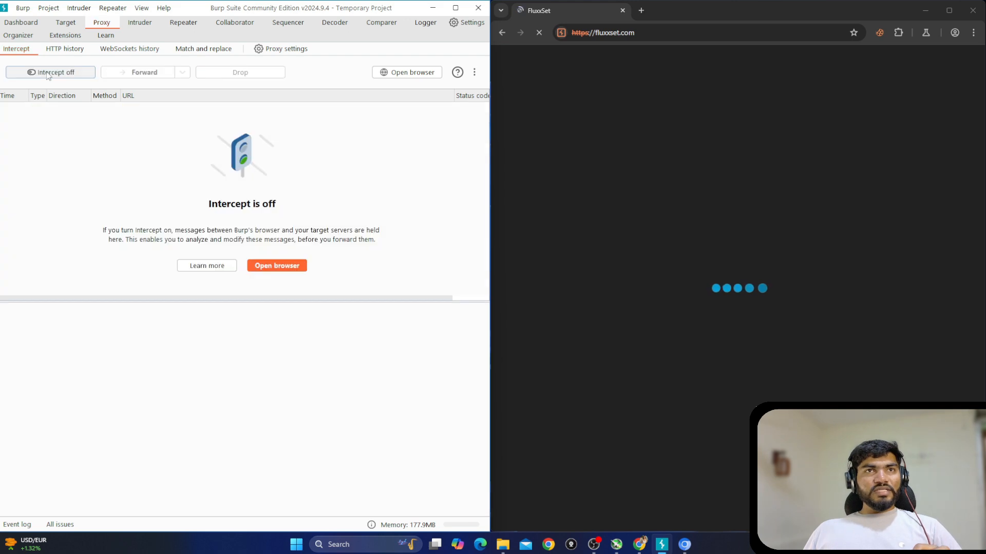
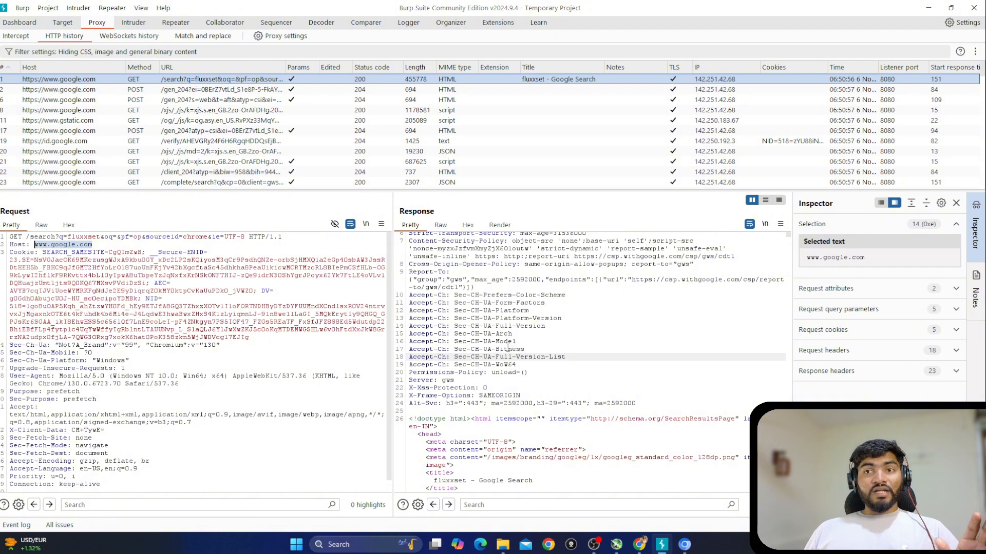
Step: Look through the HTML body of the first HTTP history entry's response and search that response for "fluxxset"
scroll(508, 349, "down", 8)
scroll(507, 349, "down", 4)
left_click_drag(491, 264, 595, 469)
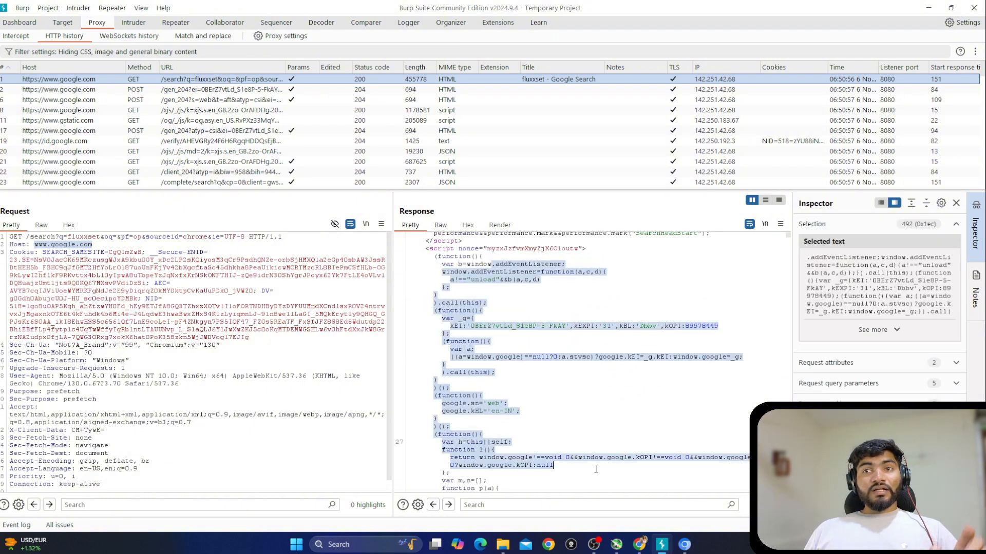
left_click(609, 418)
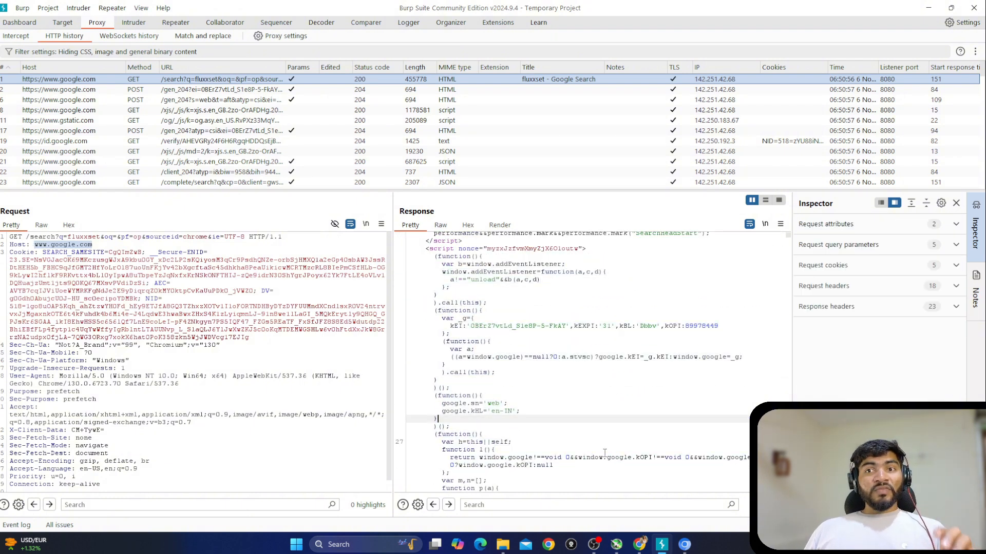
left_click(528, 505)
type("te")
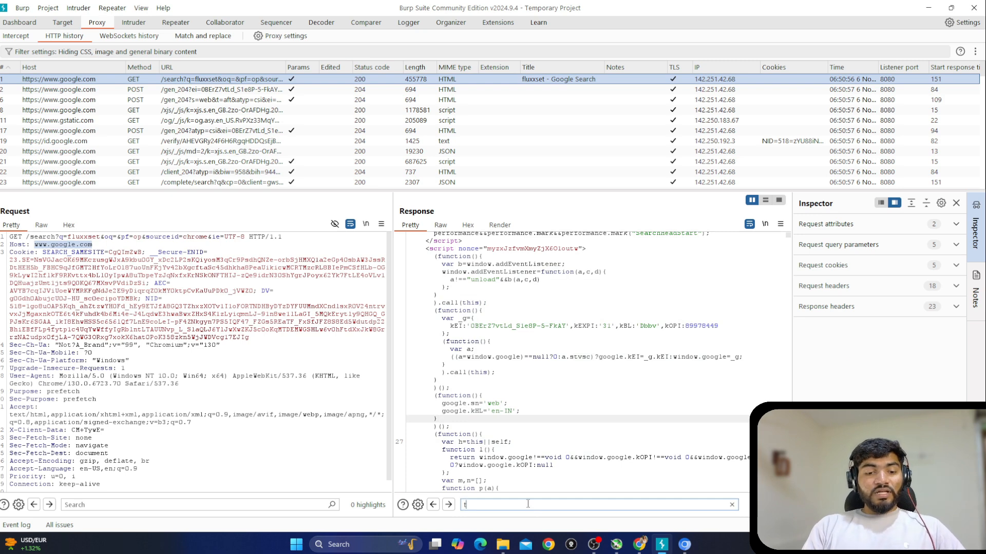
key("BackSpace")
key("BackSpace")
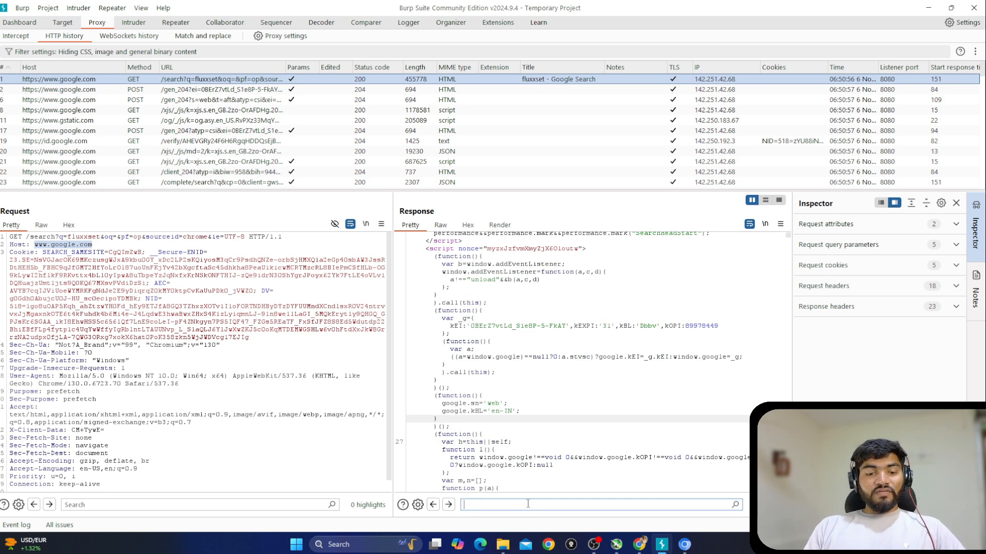
type("flu")
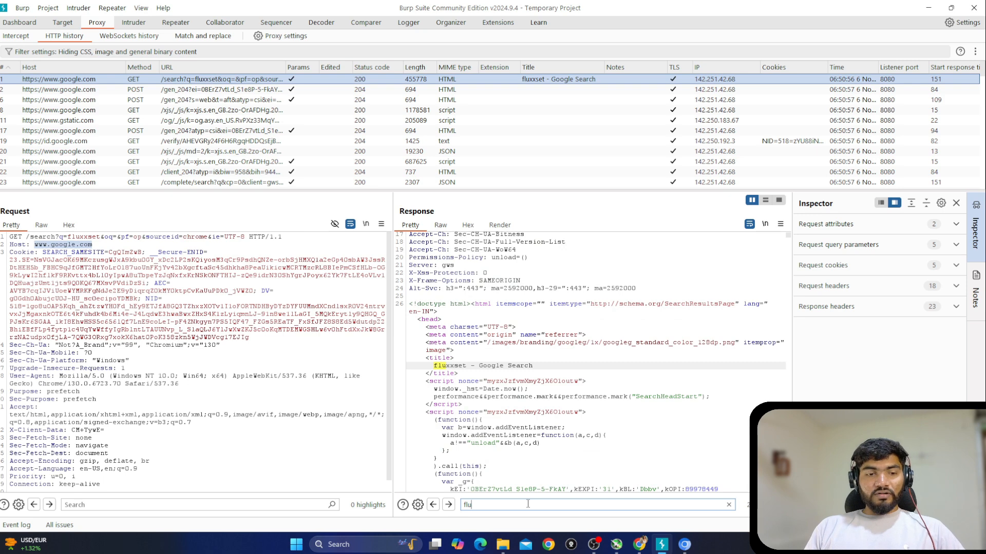
type("xxset")
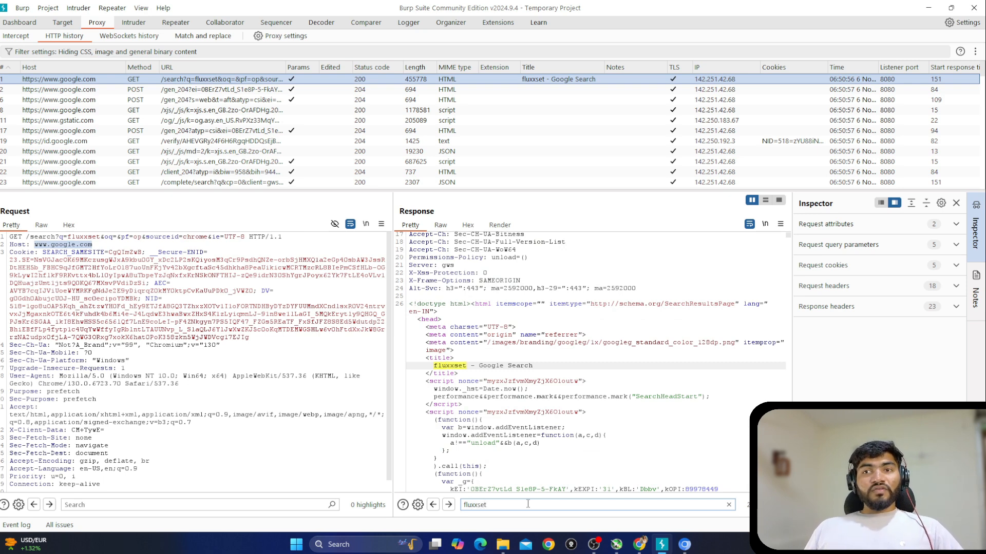
Step: Move the search term "fluxxset" from the response search to the request search of the same history entry
left_click_drag(487, 505, 461, 506)
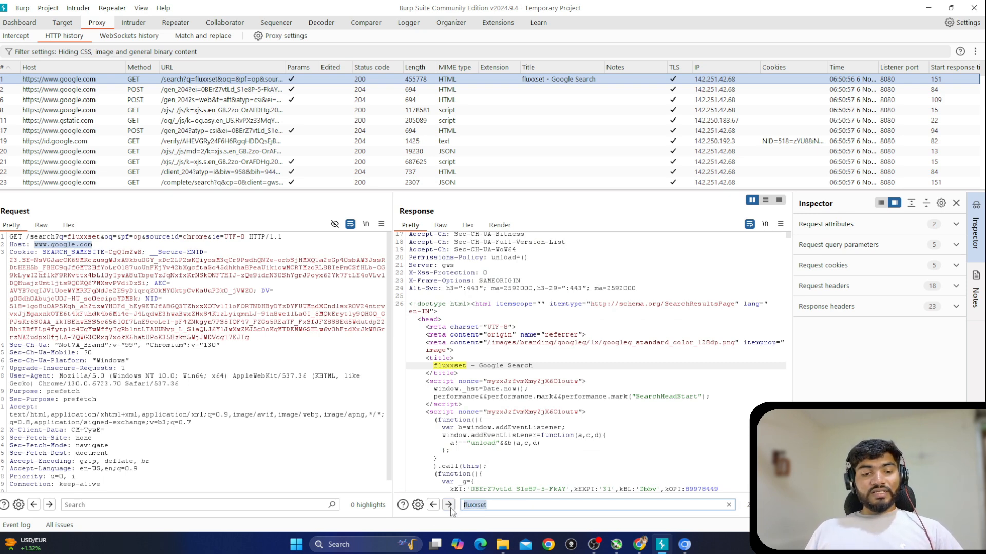
key("ctrl+x")
left_click(187, 506)
key("ctrl+v")
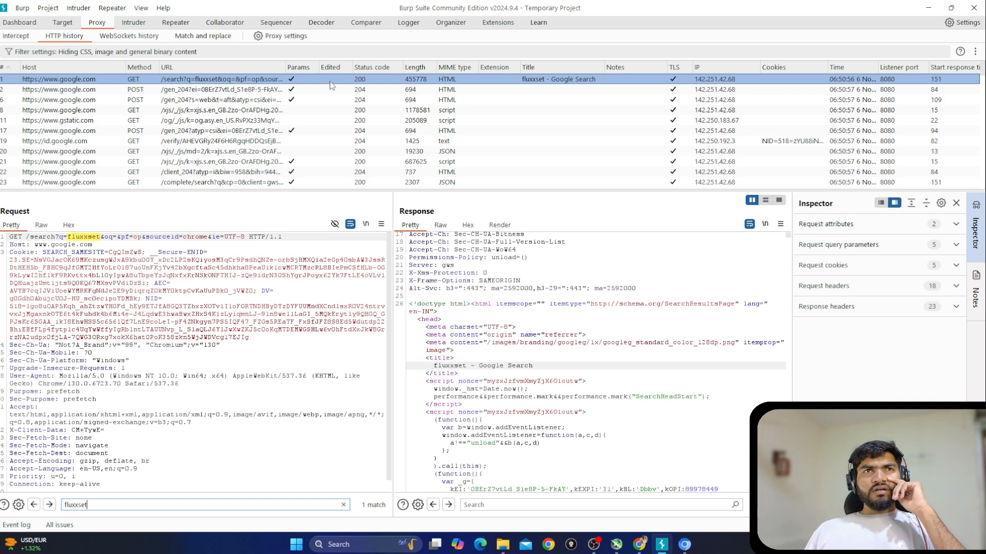
left_click(21, 35)
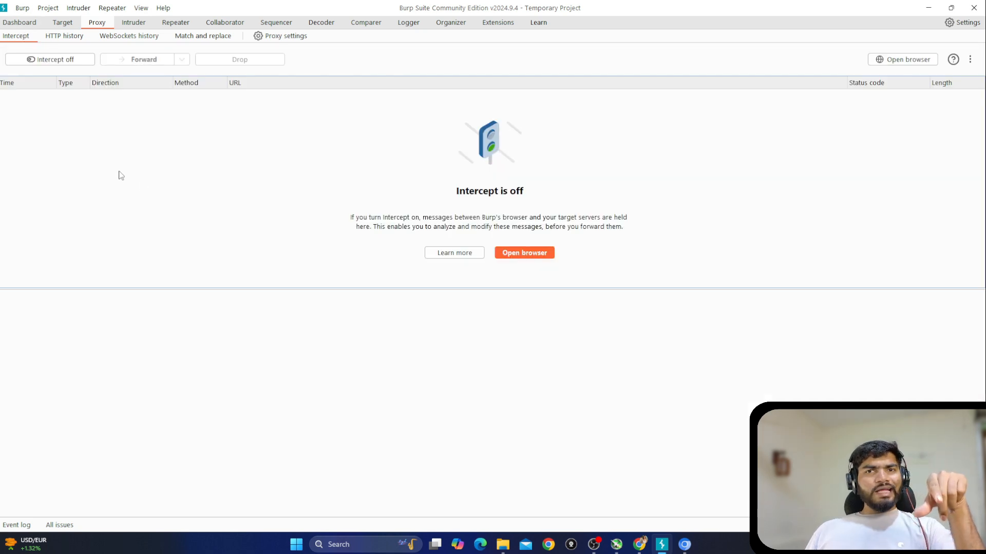
left_click(71, 37)
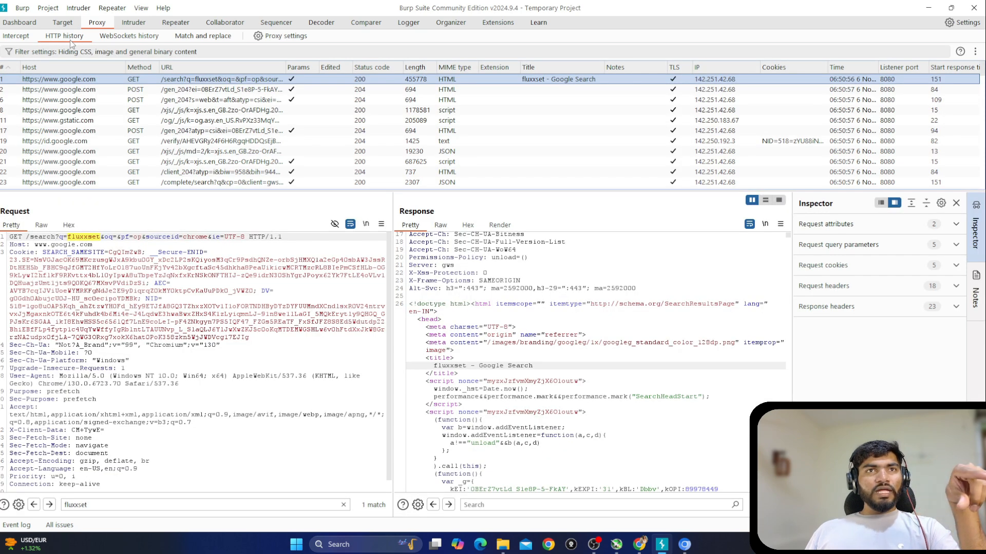
Step: Sort the HTTP history by request number in descending order
left_click(5, 69)
left_click(113, 132)
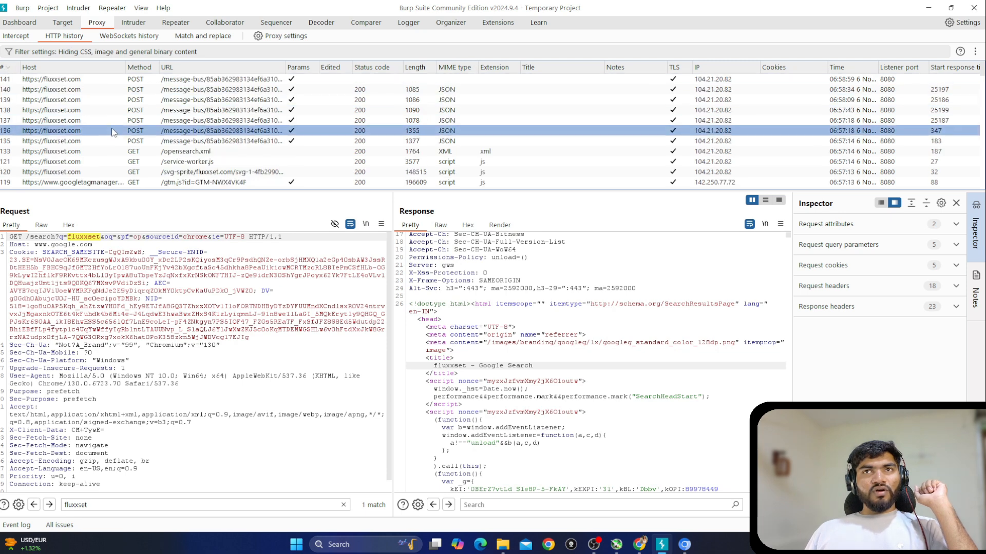
left_click(6, 80)
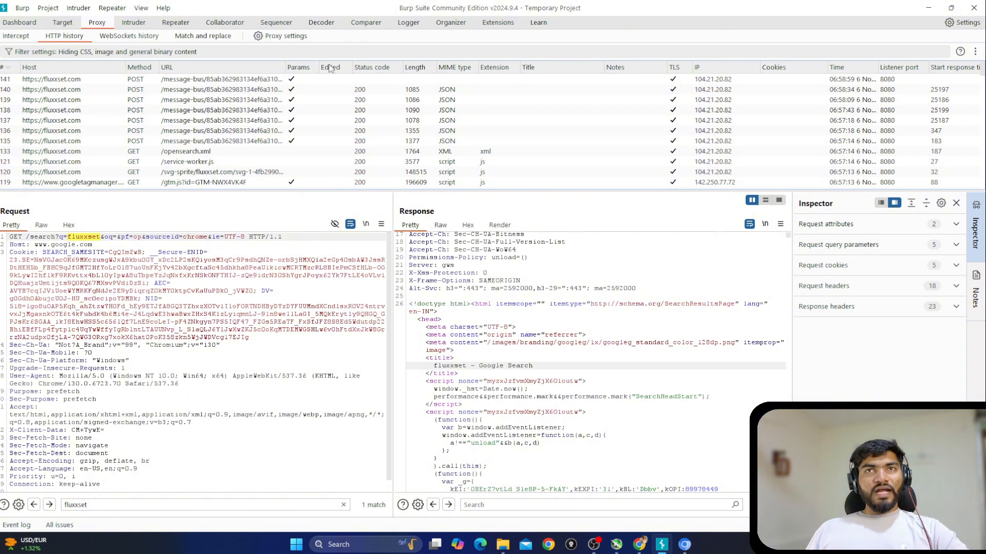
scroll(332, 123, "down", 5)
scroll(333, 126, "down", 6)
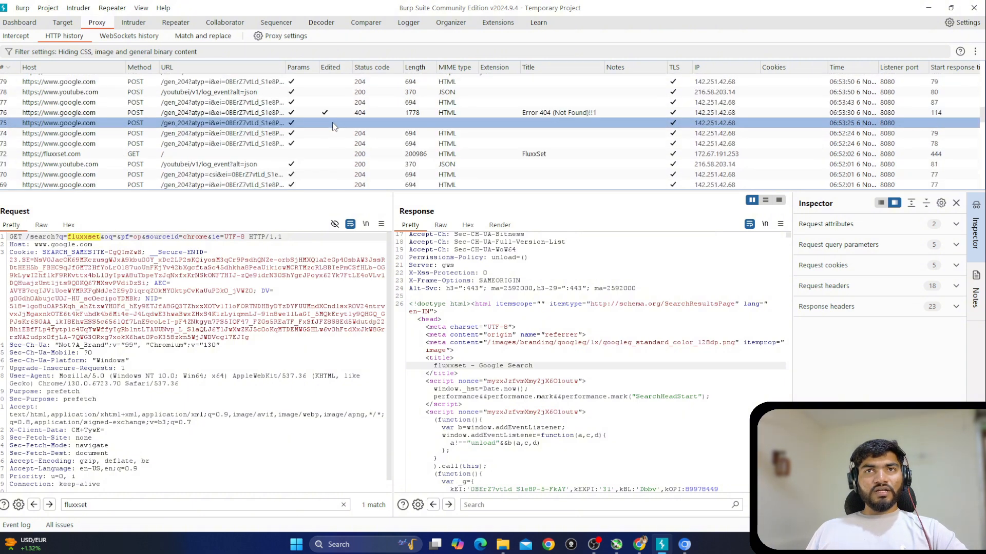
scroll(295, 103, "up", 1)
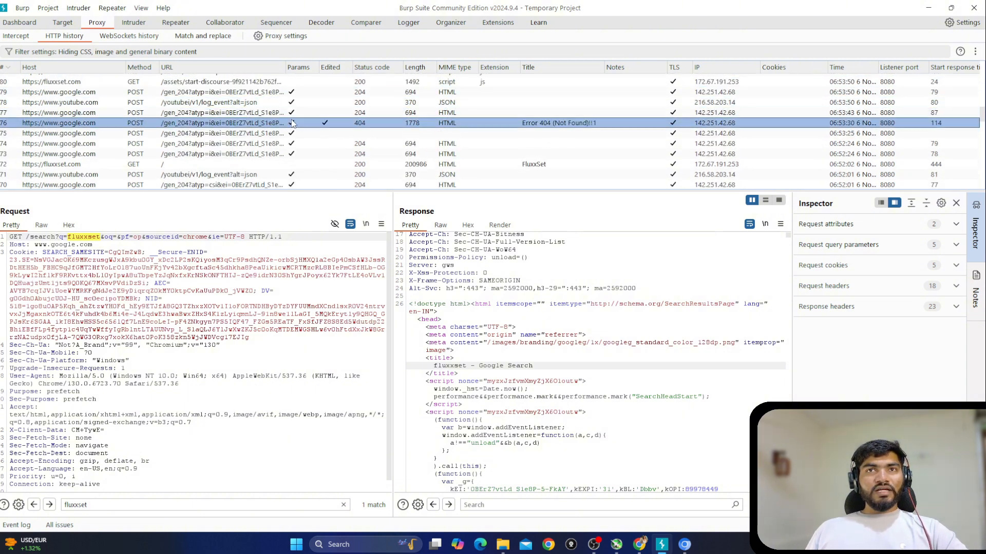
left_click(293, 123)
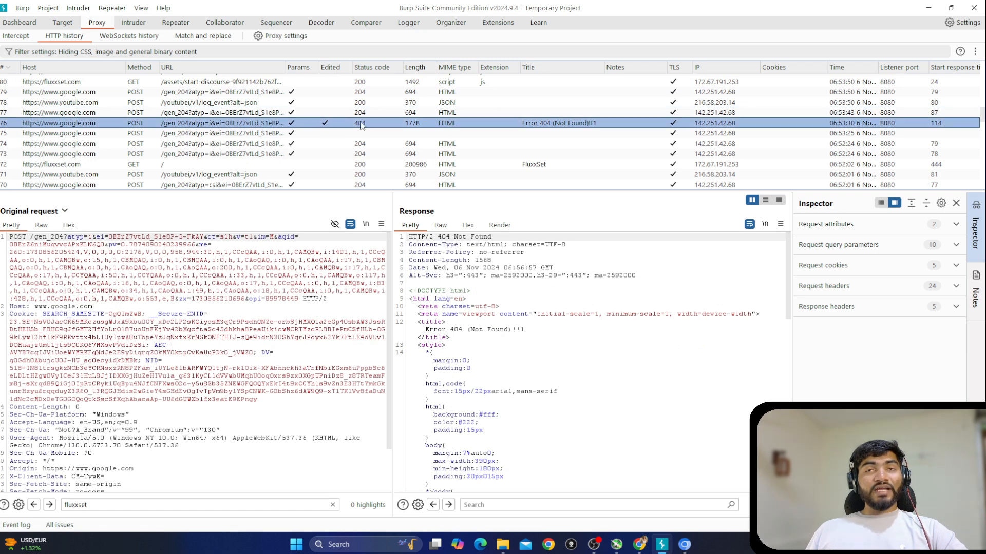
Step: Open fluxxset.com message-bus POST entry 138 in the history and select the entire text of its response
scroll(312, 122, "up", 10)
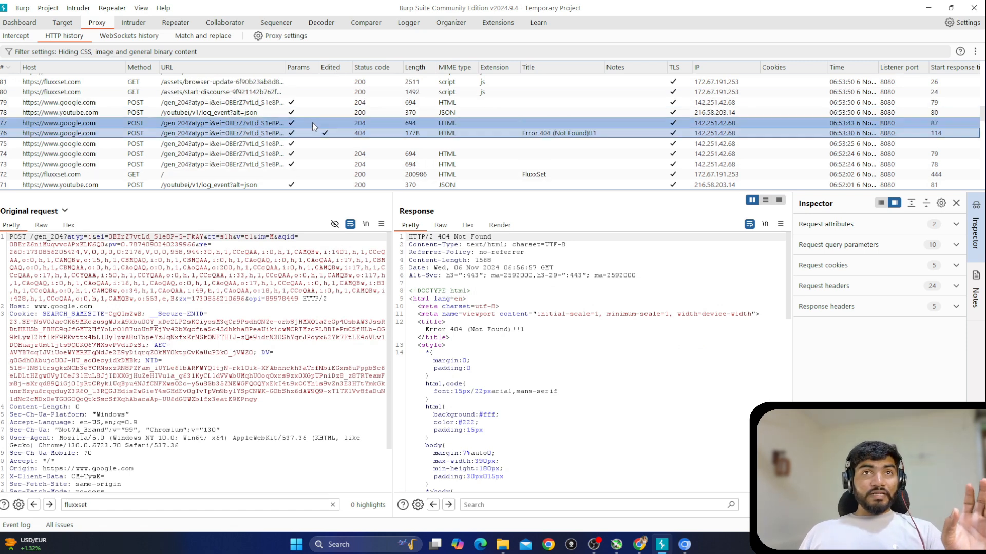
left_click(207, 92)
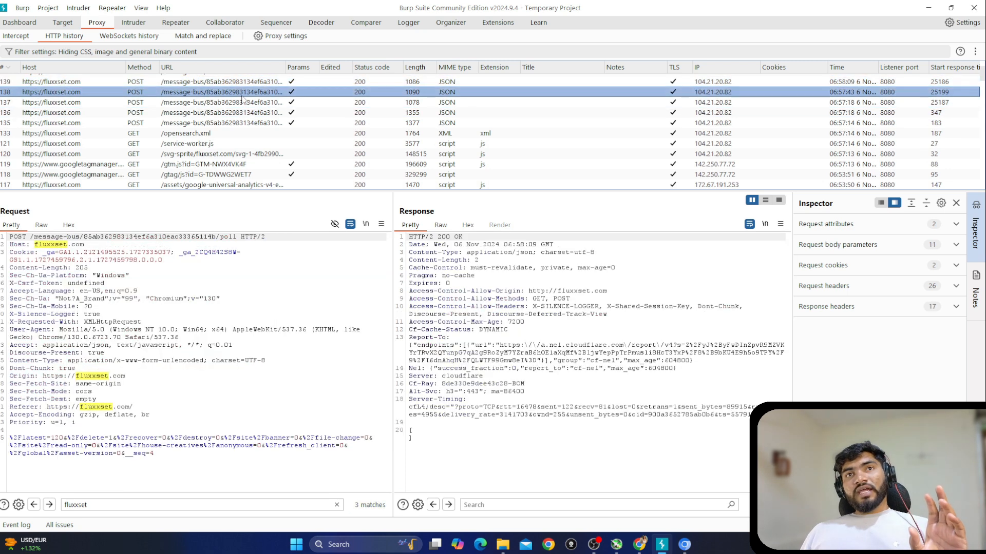
left_click(379, 82, "shift")
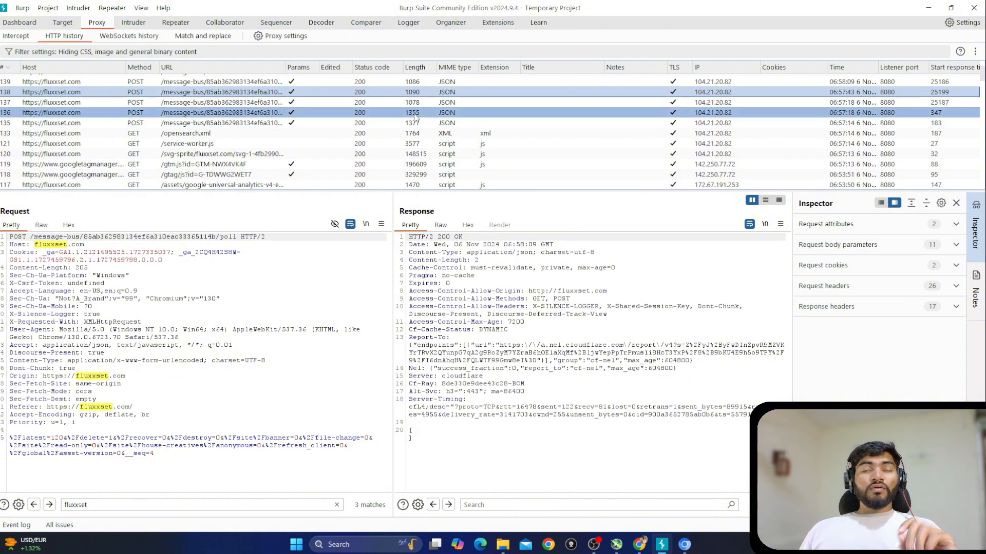
left_click_drag(414, 440, 404, 237)
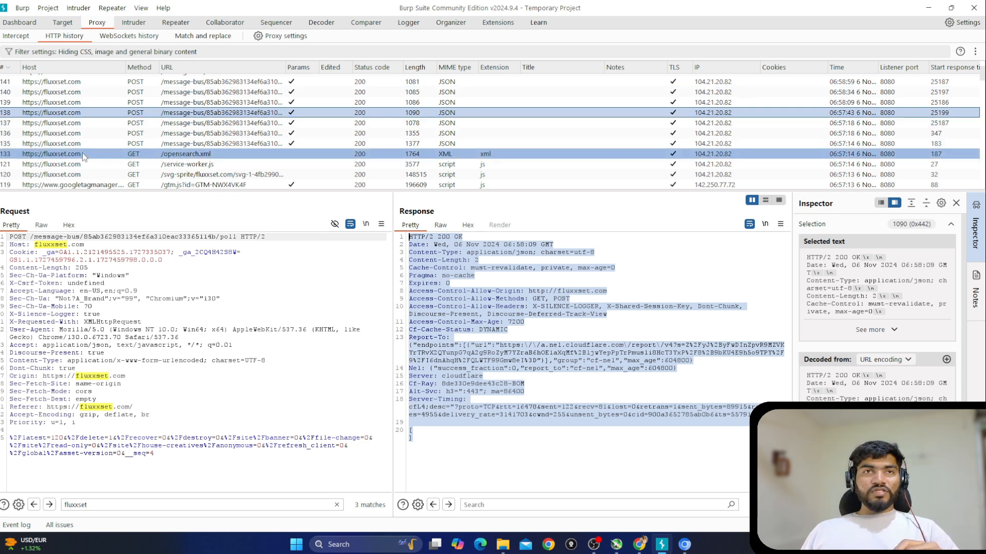
Step: Look over the fluxxset.com message-bus entries and open the newest POST request in the history
scroll(88, 144, "up", 2)
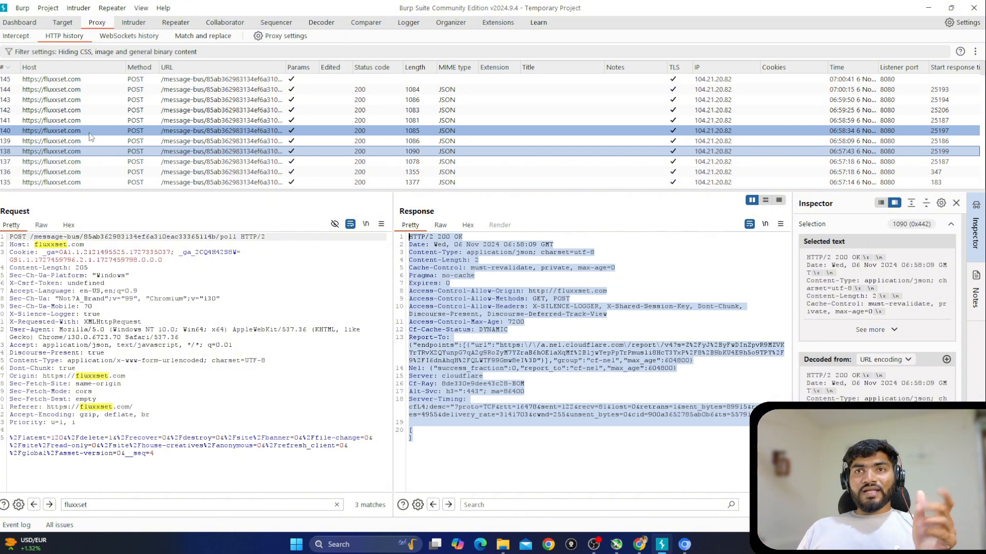
scroll(91, 134, "down", 1)
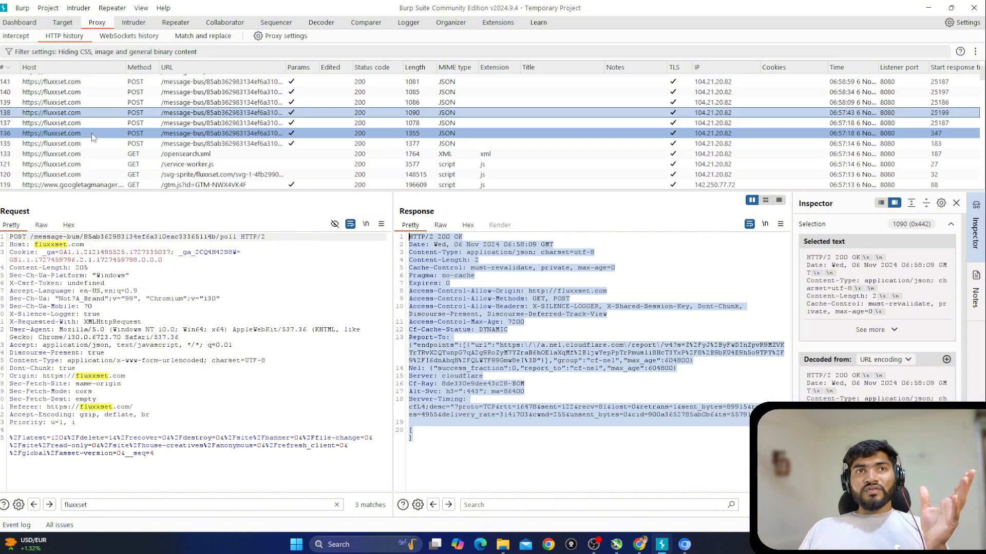
scroll(246, 175, "up", 2)
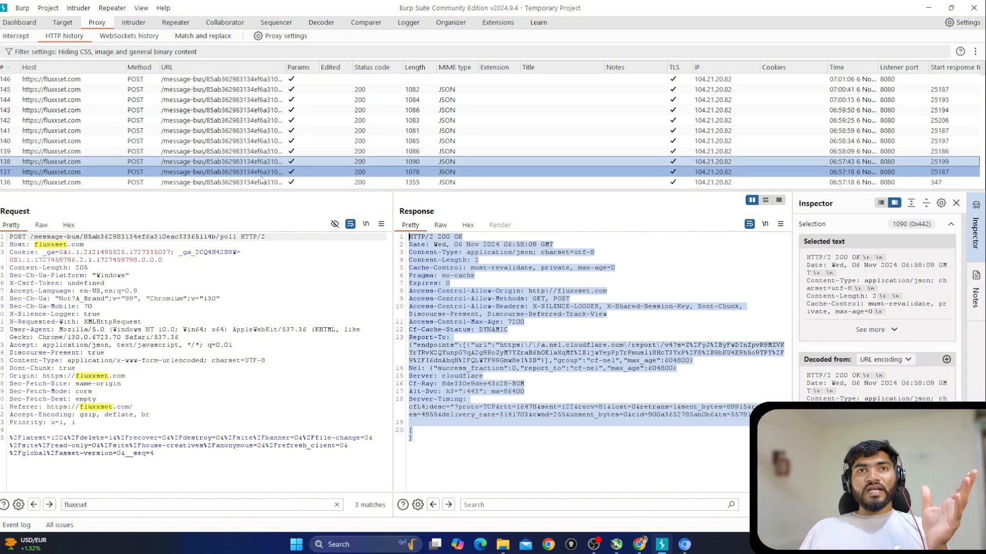
left_click(142, 78)
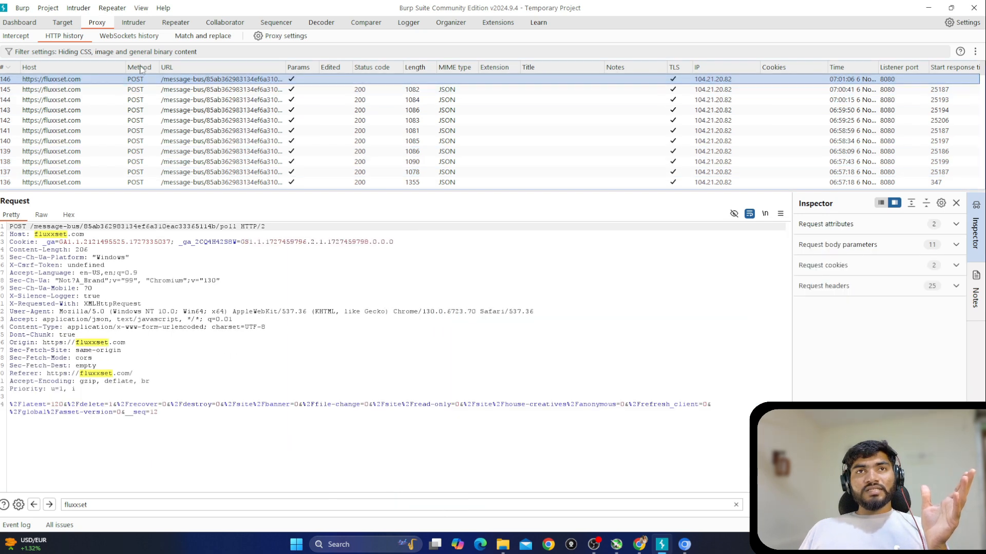
Step: Open the fluxxset.com GET request for the root path, highlight its host and path, and look through its response
scroll(149, 154, "down", 10)
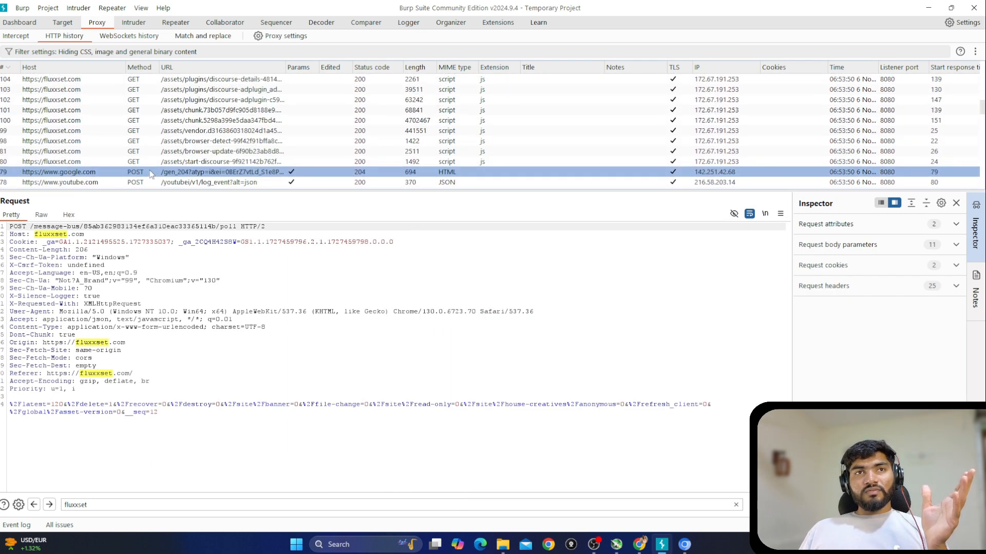
scroll(151, 174, "down", 3)
left_click(190, 167)
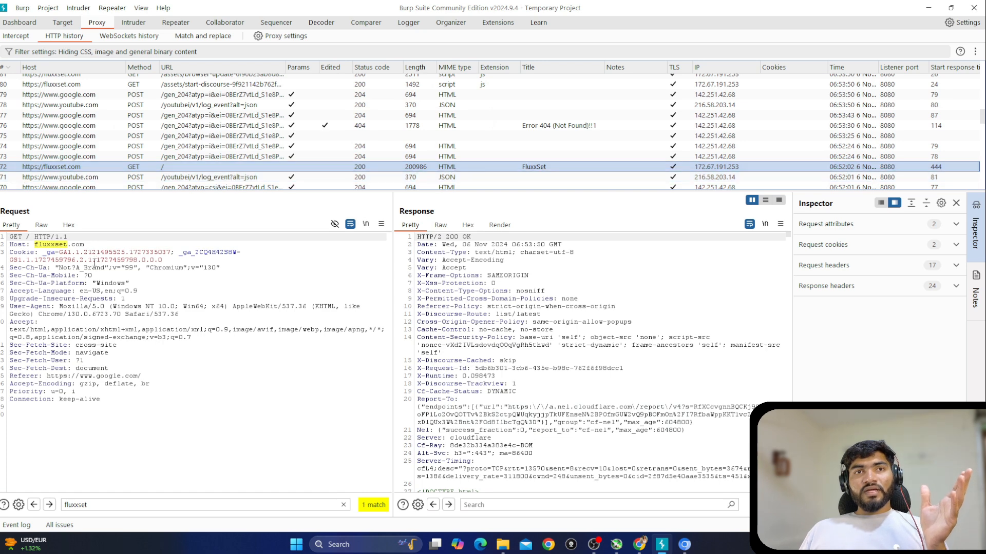
left_click(37, 245)
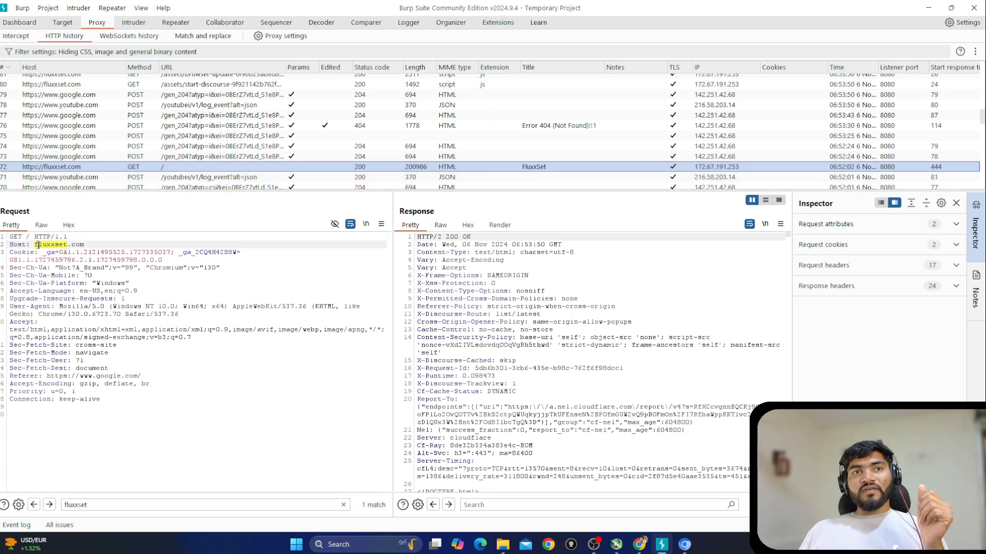
left_click_drag(38, 245, 87, 245)
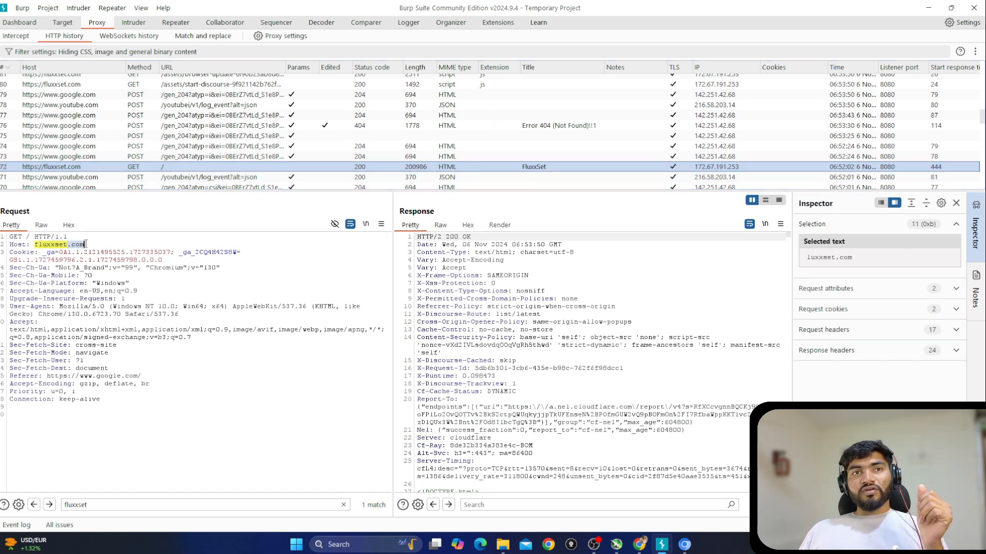
double_click(27, 237)
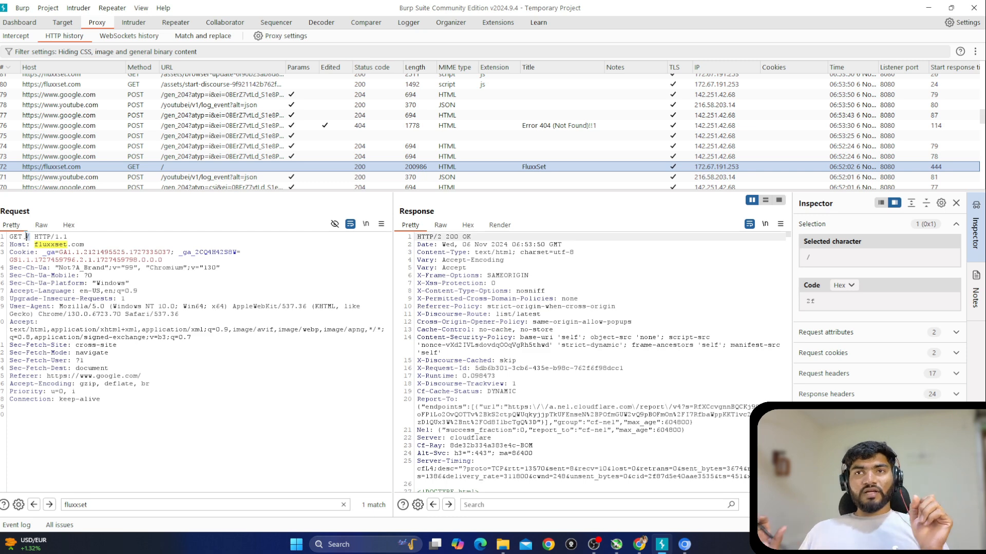
scroll(490, 283, "down", 10)
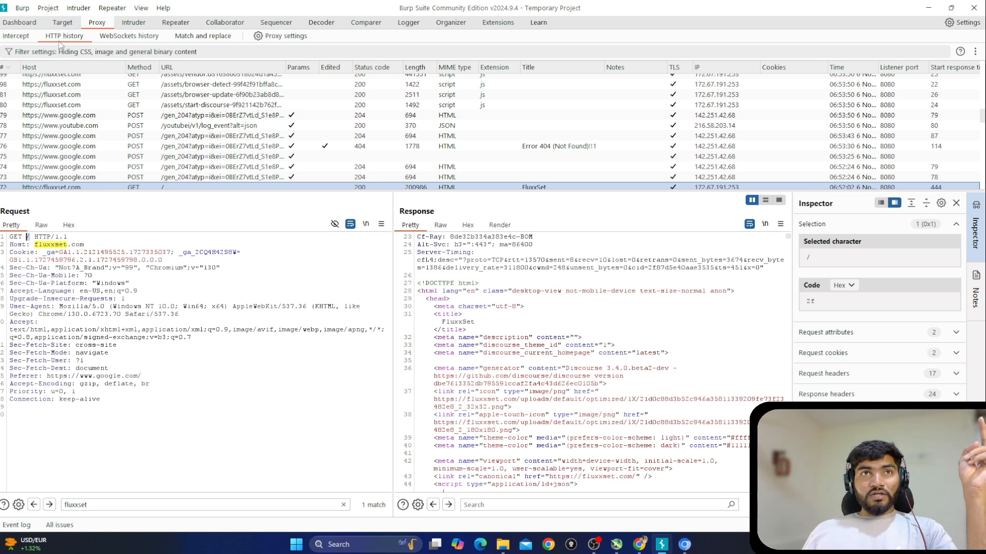
Step: View the WebSockets history and look through the predefined HTTP match and replace rules
left_click(154, 39)
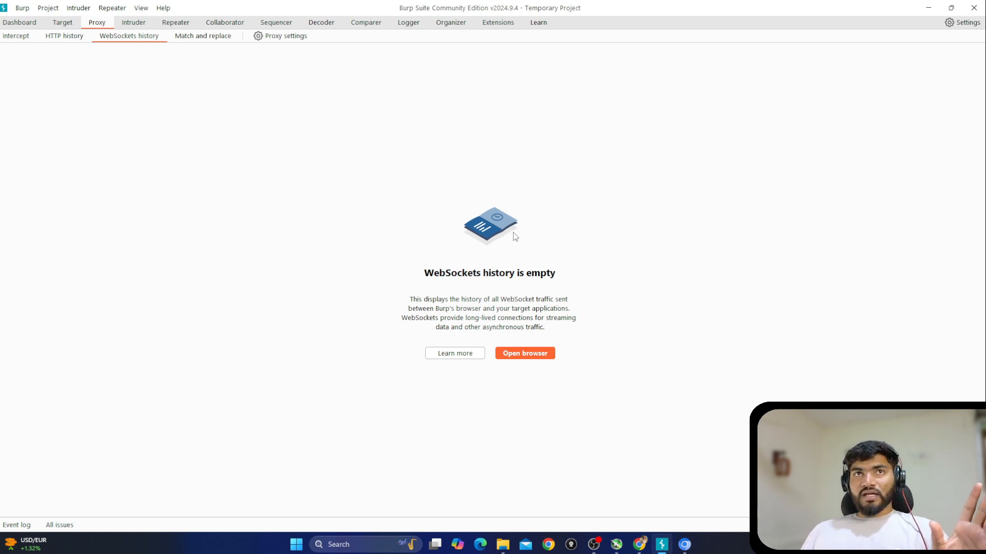
left_click(211, 41)
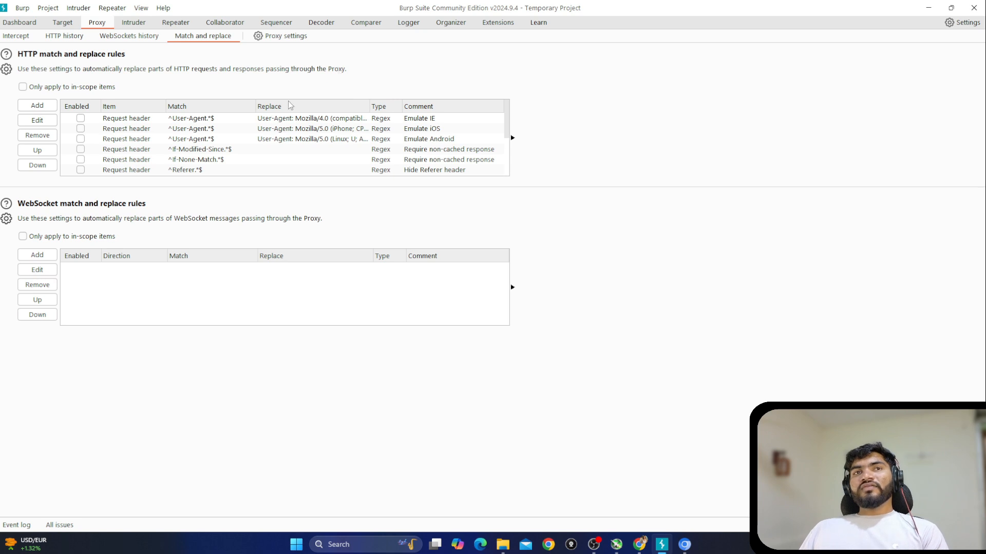
scroll(159, 146, "down", 2)
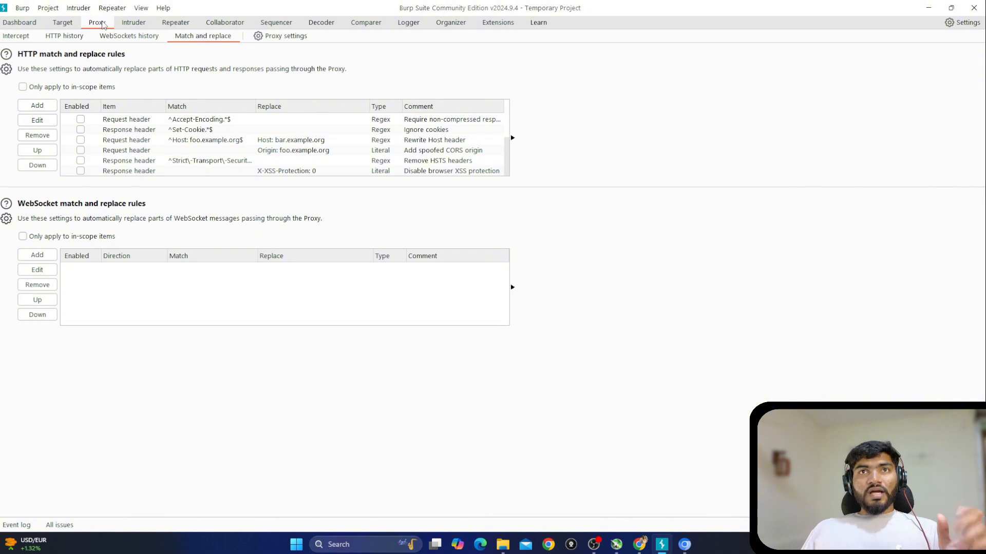
Step: Revisit the proxy's Intercept view and return to the HTTP history entries
left_click(19, 43)
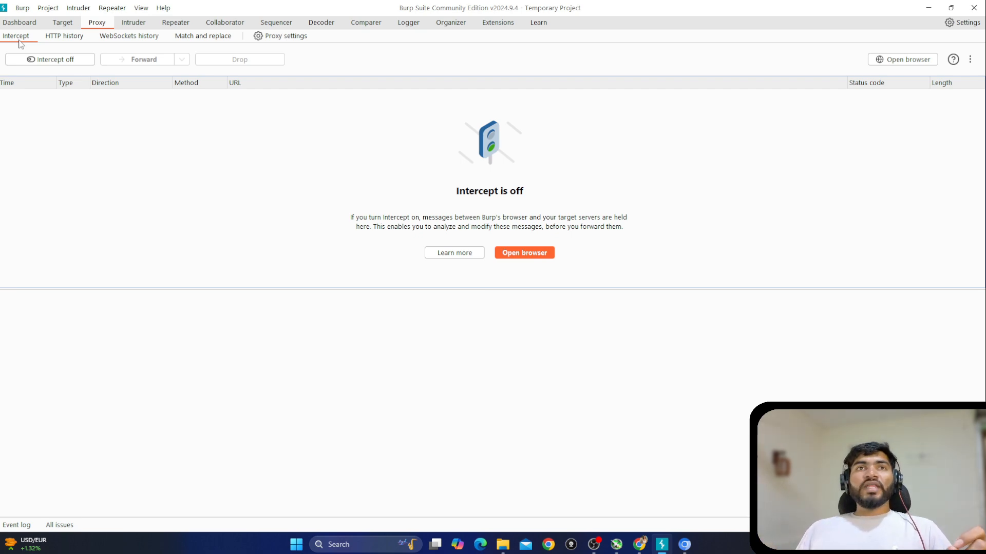
left_click(64, 36)
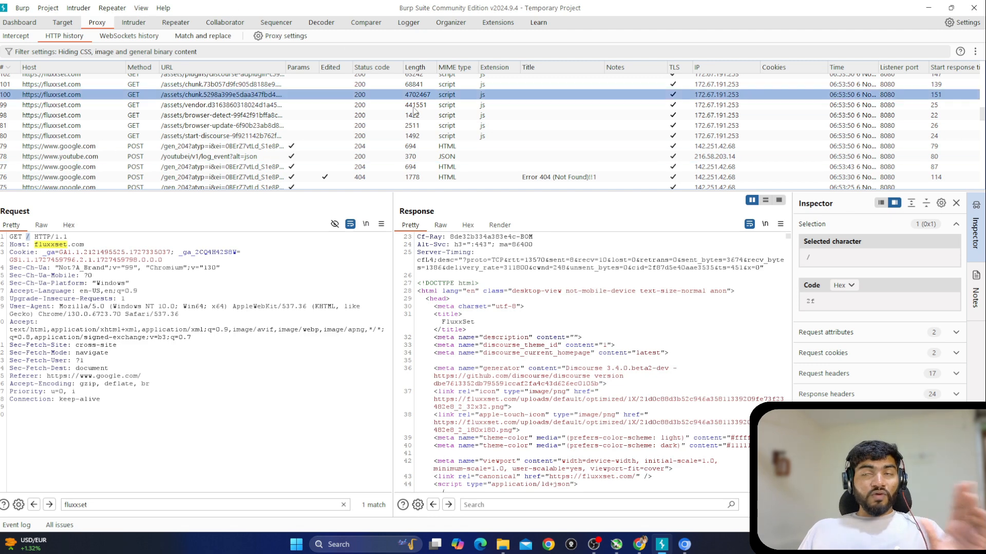
left_click(457, 170)
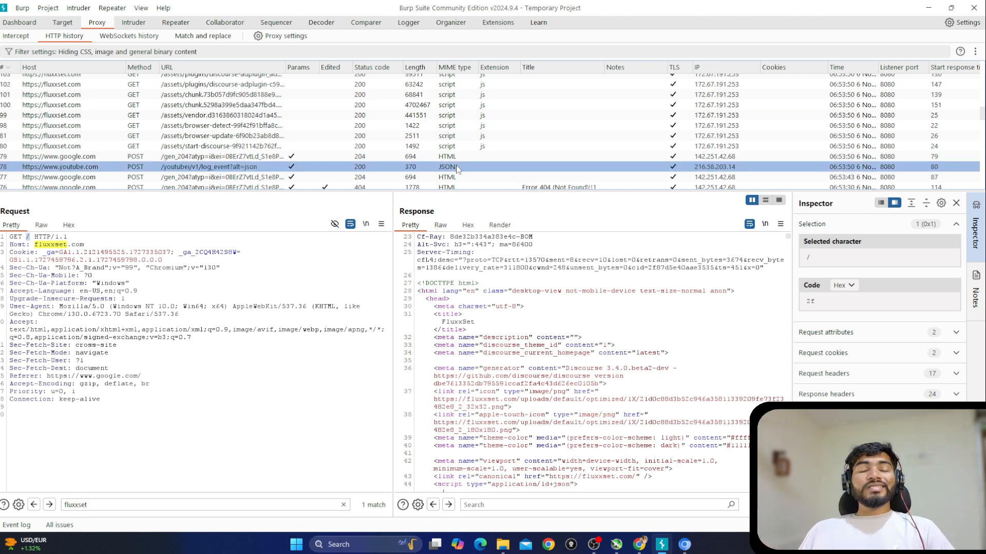